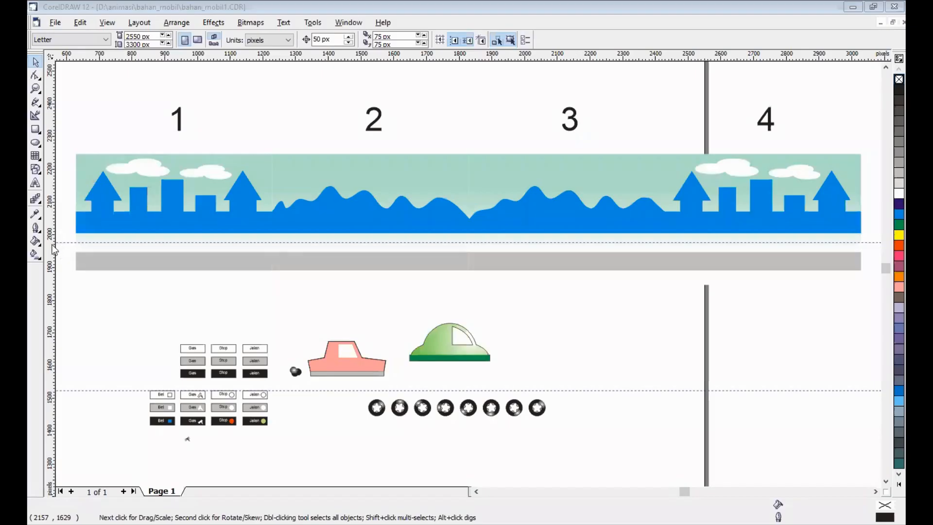
# Draw a circle about 29 by 28 px in the empty area below the existing smoke puff.
pyautogui.click(35, 88)
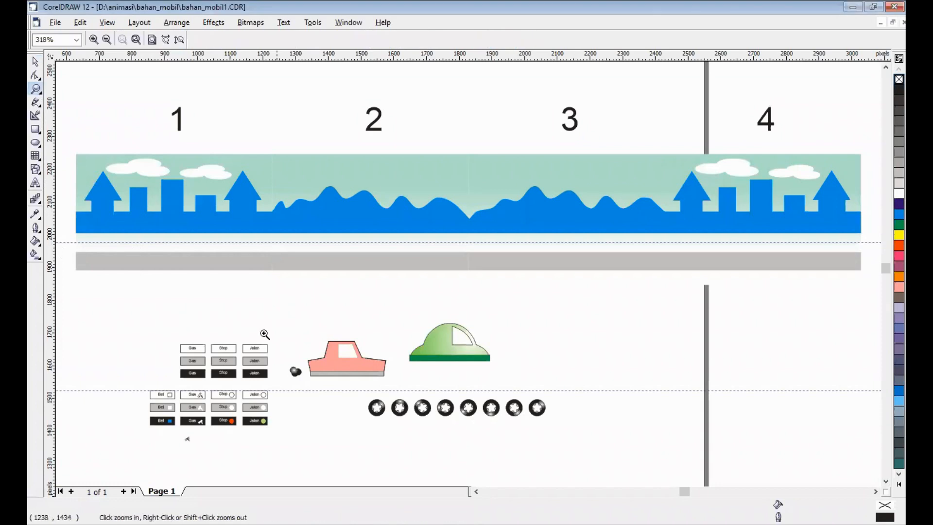
pyautogui.moveTo(261, 333); pyautogui.dragTo(377, 427)
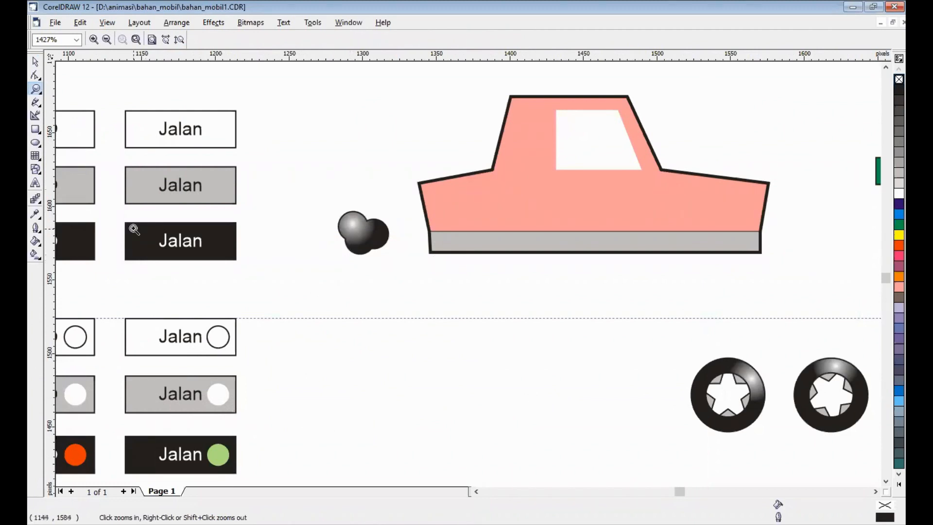
pyautogui.click(36, 144)
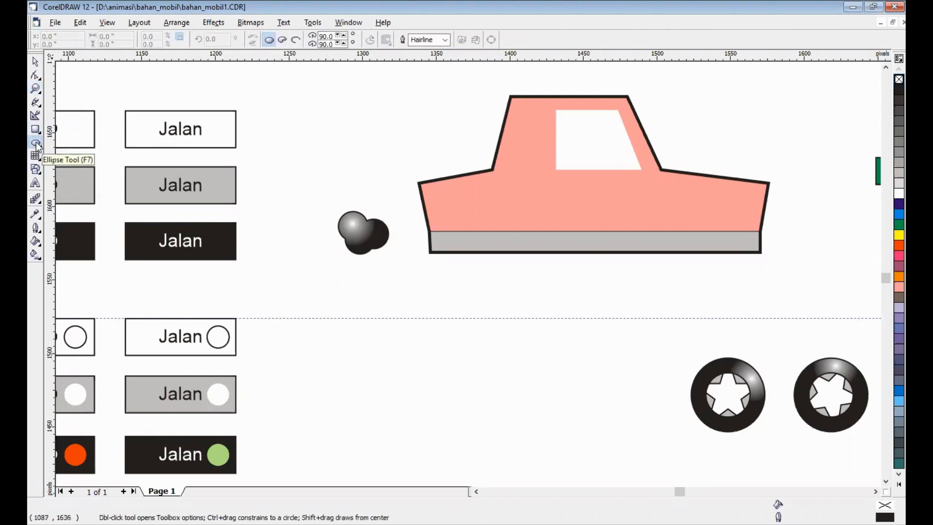
pyautogui.moveTo(319, 319); pyautogui.dragTo(364, 360)
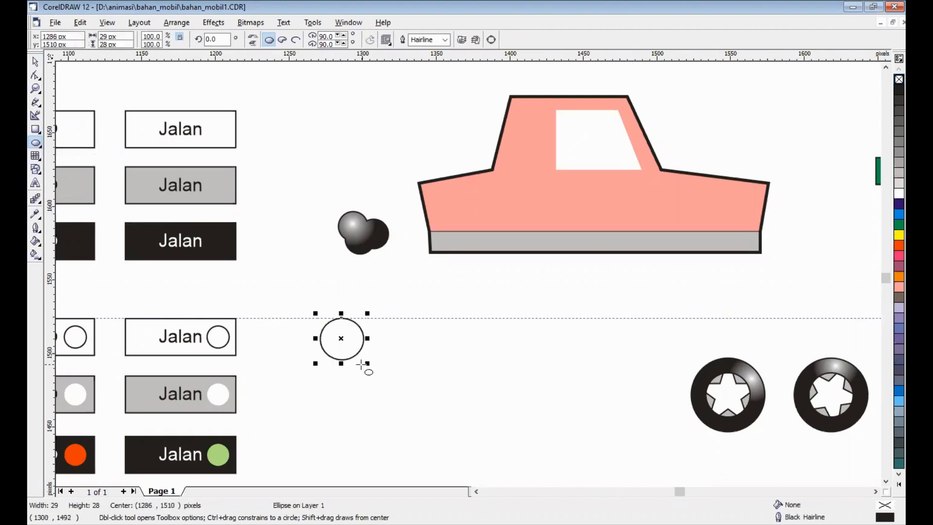
# Make two copies of the circle and place them overlapping the original to form a three-lobed smoke cluster.
pyautogui.click(83, 23)
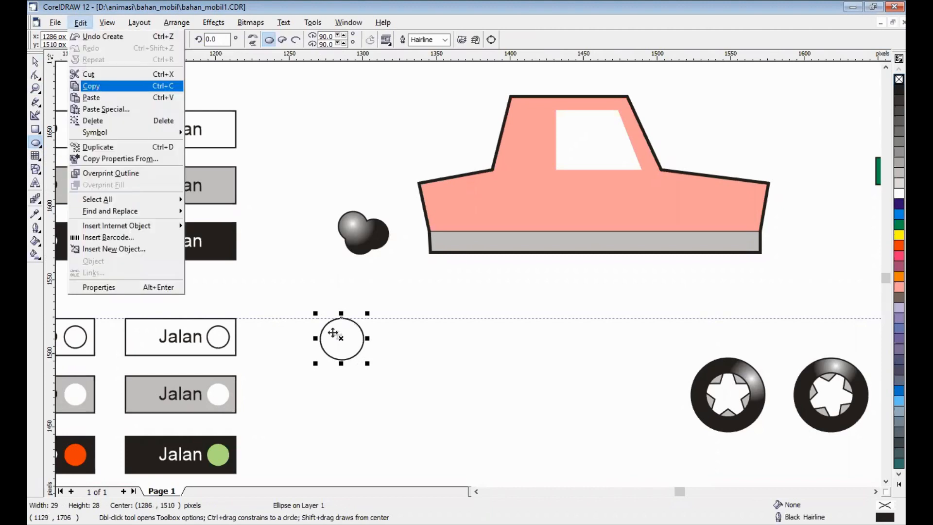
pyautogui.click(337, 333)
pyautogui.moveTo(341, 336); pyautogui.dragTo(371, 344)
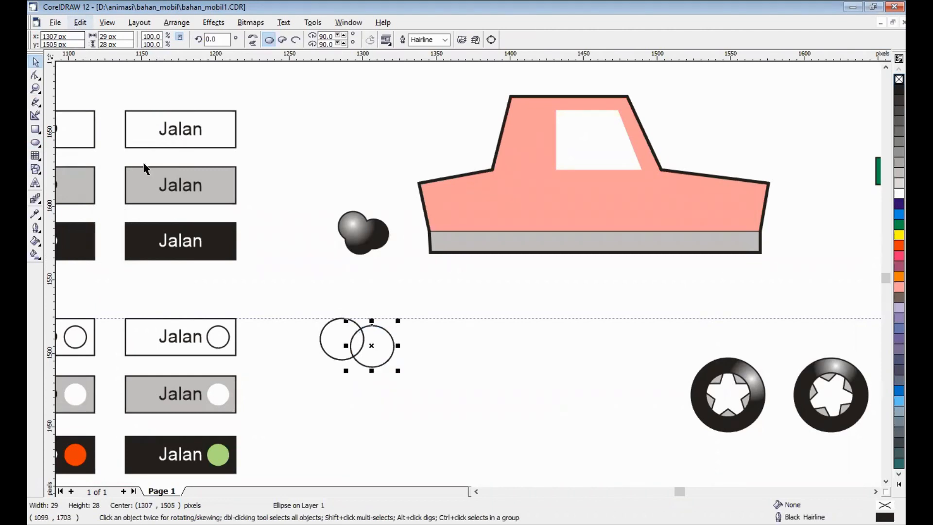
pyautogui.moveTo(348, 357); pyautogui.dragTo(348, 365)
pyautogui.click(284, 287)
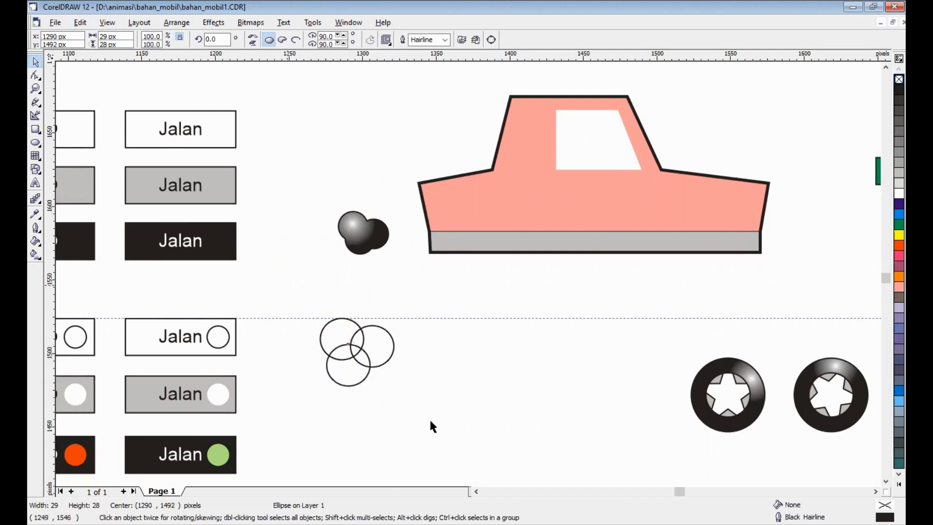
# Weld the three circles into one shape and apply a black-to-white radial fountain fill offset -14% horizontally and 18% vertically.
pyautogui.moveTo(432, 426); pyautogui.dragTo(313, 312)
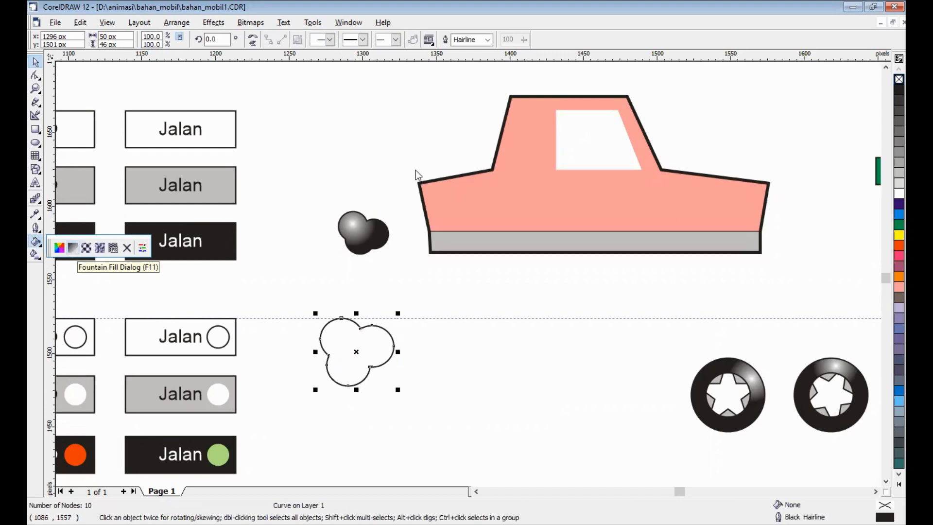
pyautogui.press('F11')
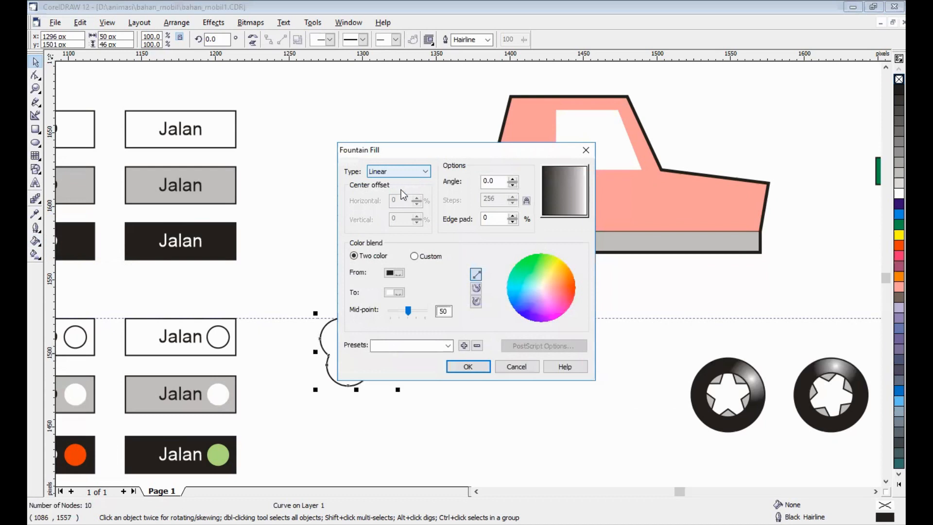
pyautogui.click(398, 171)
pyautogui.click(388, 188)
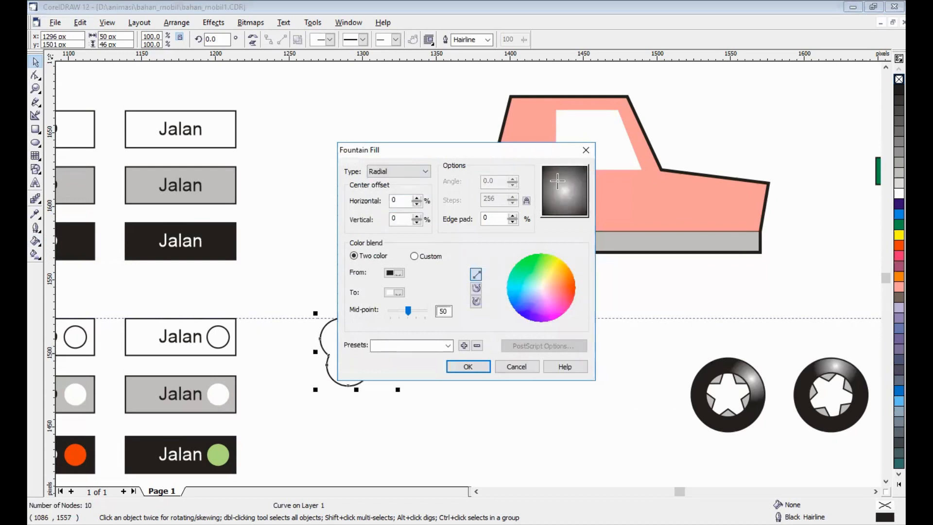
pyautogui.click(558, 181)
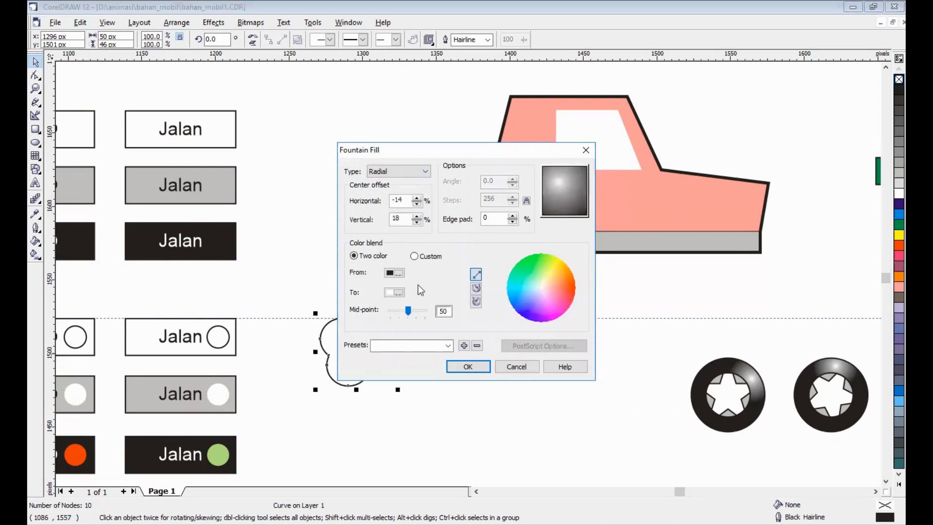
pyautogui.click(457, 367)
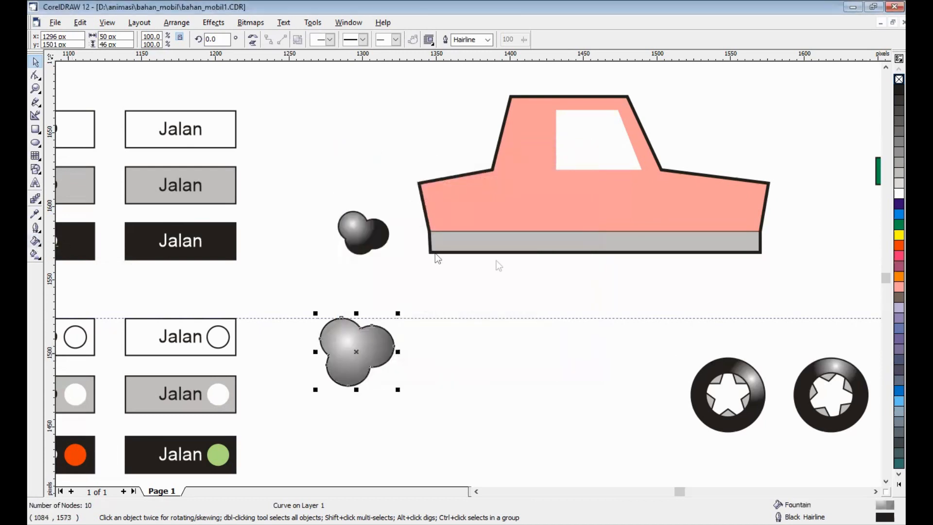
# Set the edge pad of the smoke shape's radial fountain fill to 25%.
pyautogui.press('F11')
pyautogui.click(513, 216)
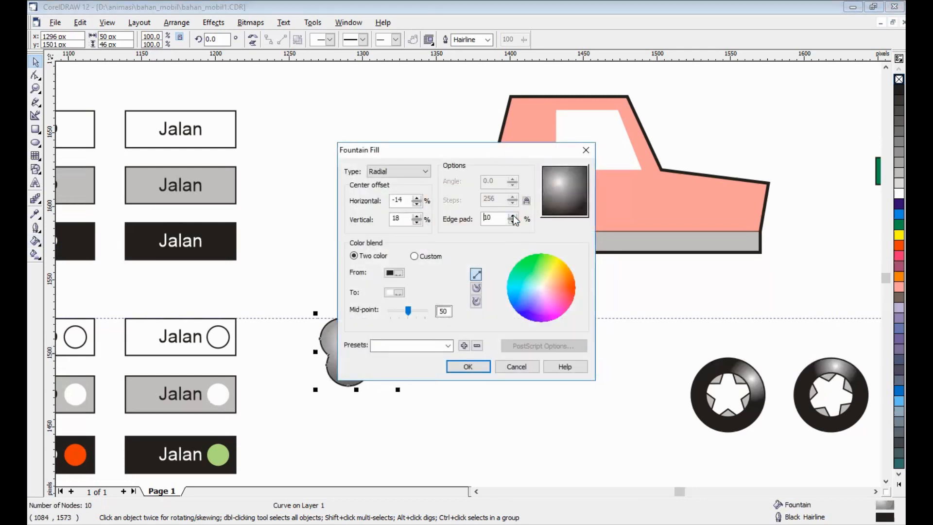
pyautogui.click(512, 216)
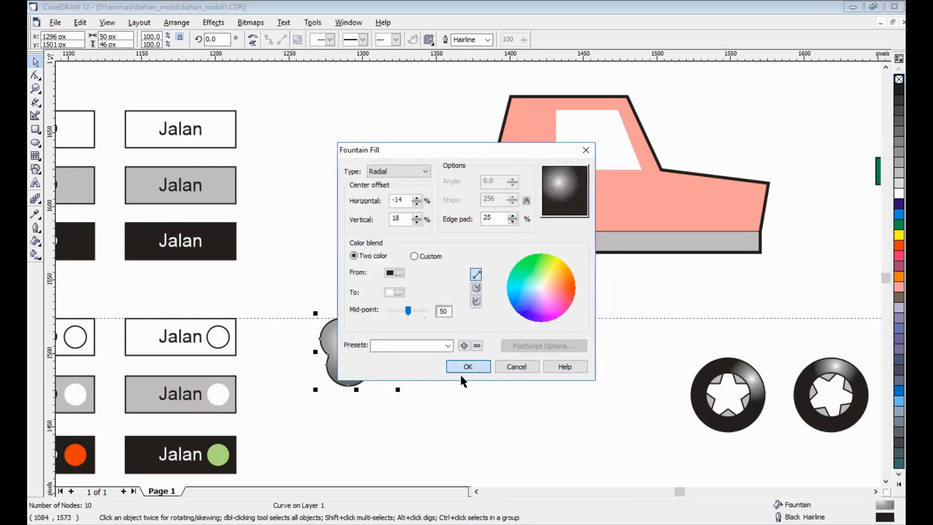
pyautogui.press('Return')
pyautogui.press('Escape')
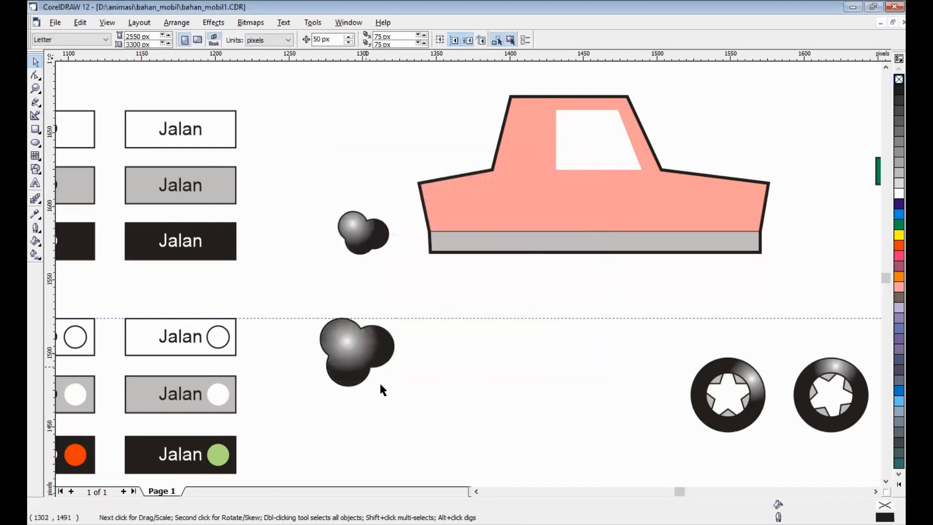
# Scale the smoke shape down proportionally to about 46 by 42 px.
pyautogui.click(381, 384)
pyautogui.moveTo(394, 387); pyautogui.dragTo(439, 377)
pyautogui.press('Escape')
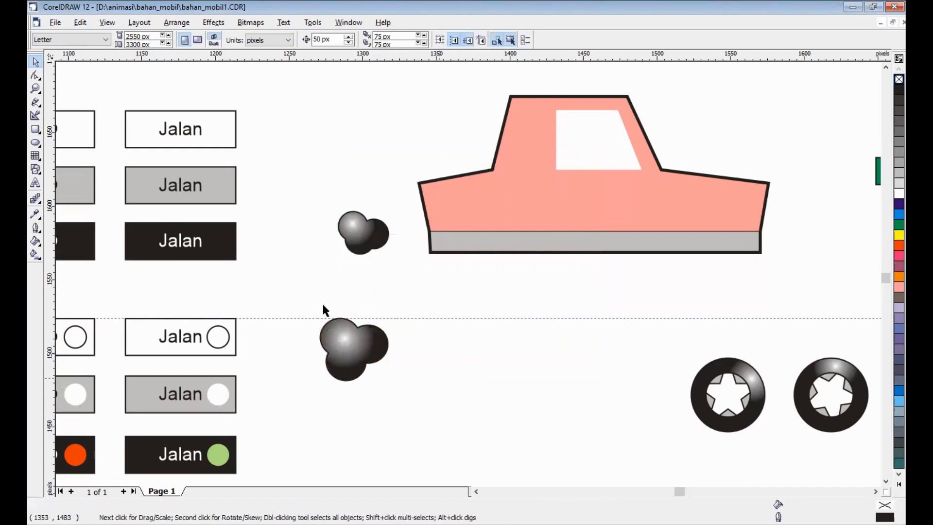
# Export only the selected smoke shape to the roda_YT folder as Photoshop file smoke_psd, at 300 dpi RGB with a transparent background.
pyautogui.click(350, 346)
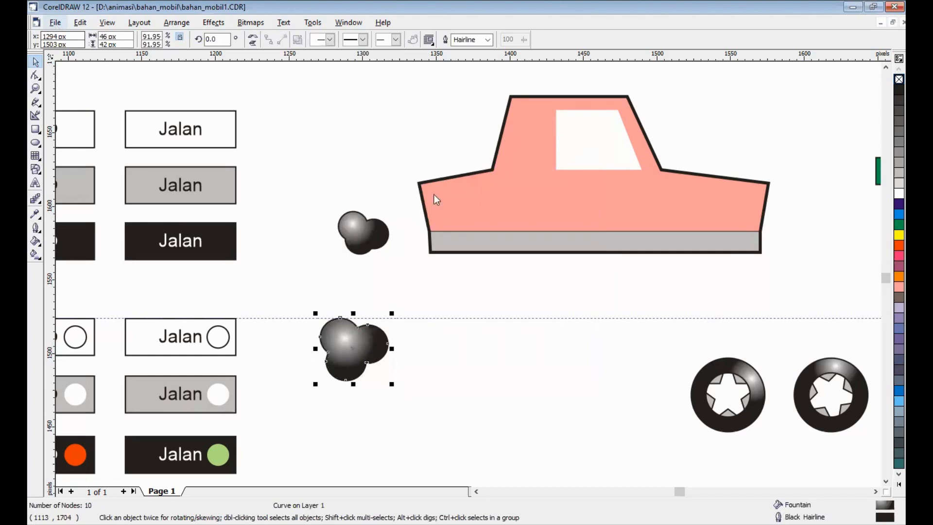
pyautogui.hotkey('ctrl', 'e')
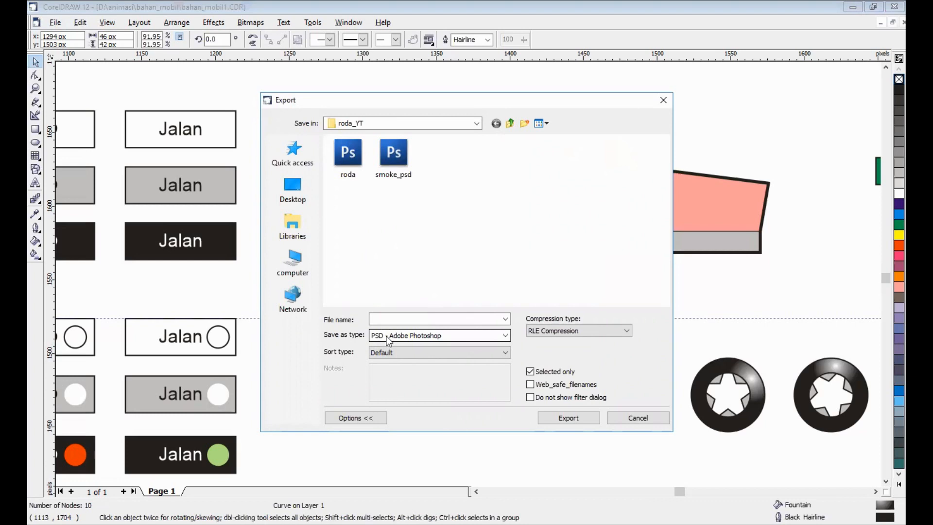
pyautogui.click(393, 156)
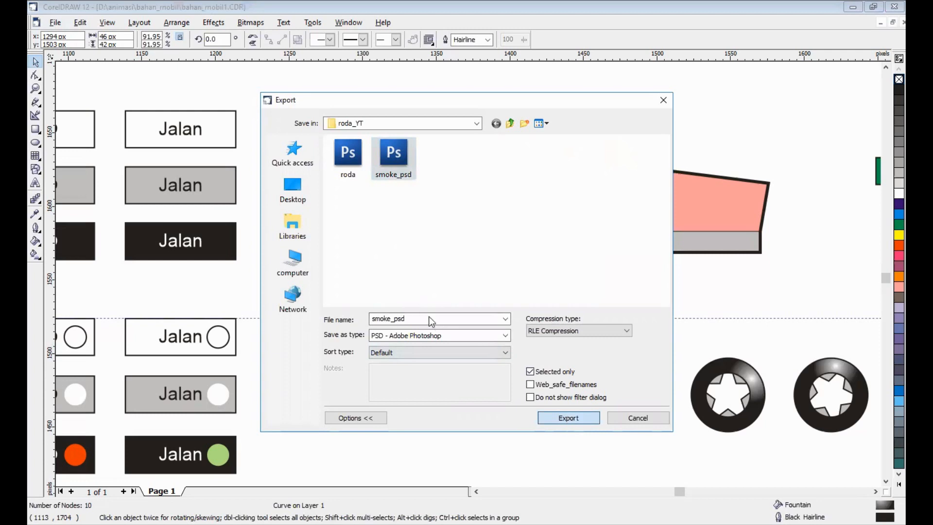
pyautogui.press('Return')
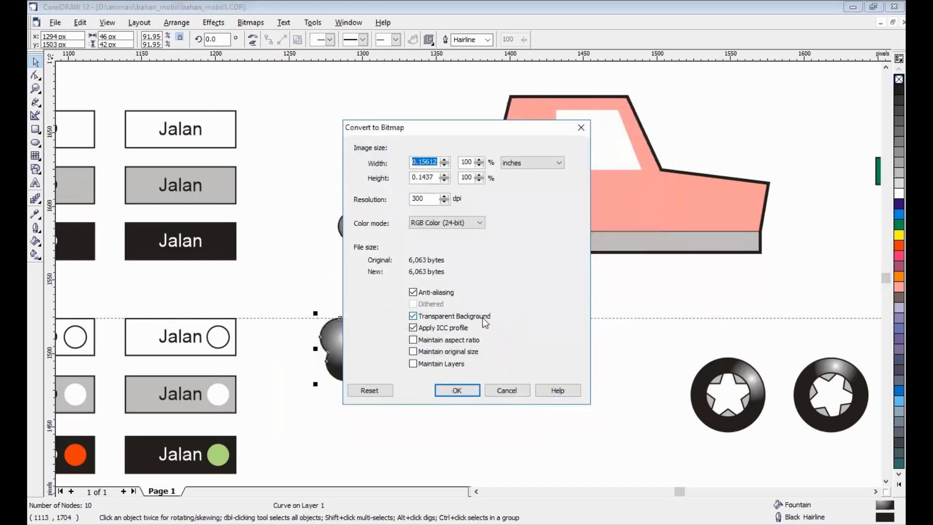
pyautogui.click(449, 390)
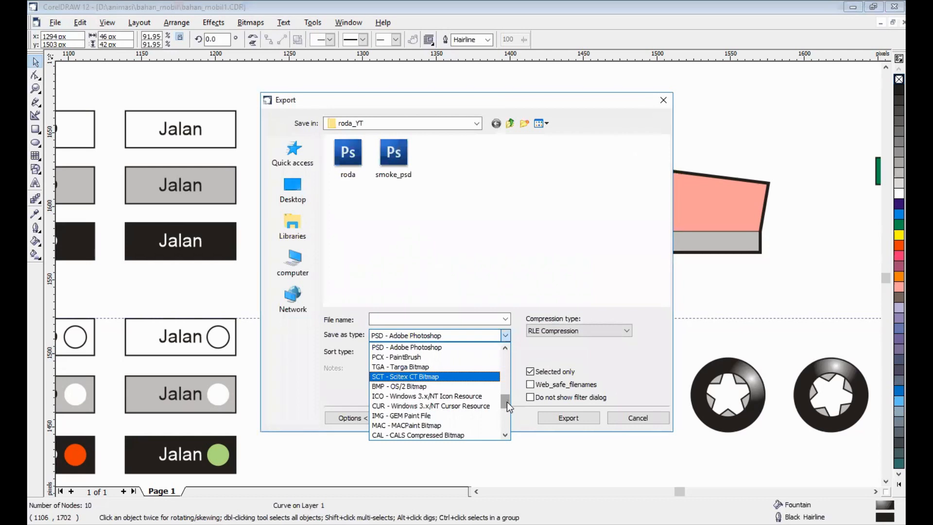
# Export the selected smoke shape to roda_YT as a PNG named smoke_png, at 300 dpi with a transparent background.
pyautogui.moveTo(506, 401)
pyautogui.mouseDown()
pyautogui.moveTo(513, 433)
pyautogui.moveTo(513, 404)
pyautogui.mouseUp()
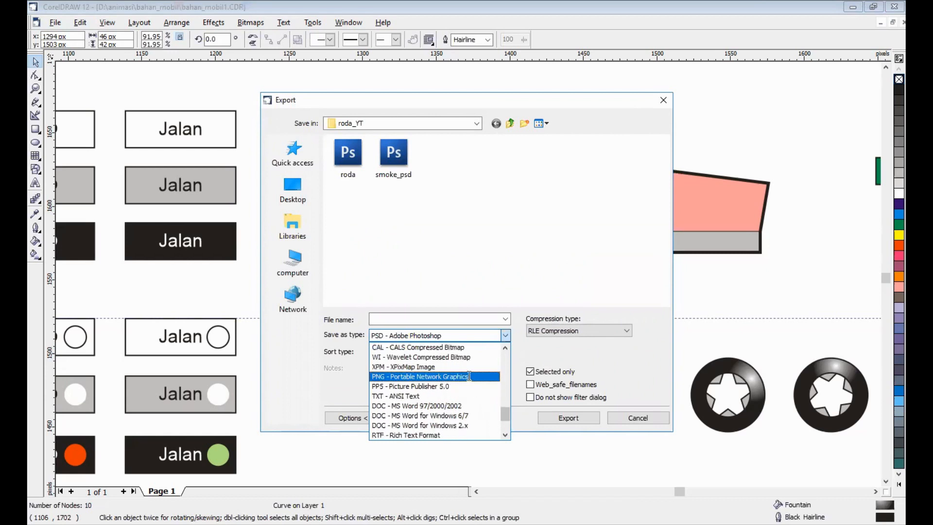
pyautogui.click(469, 377)
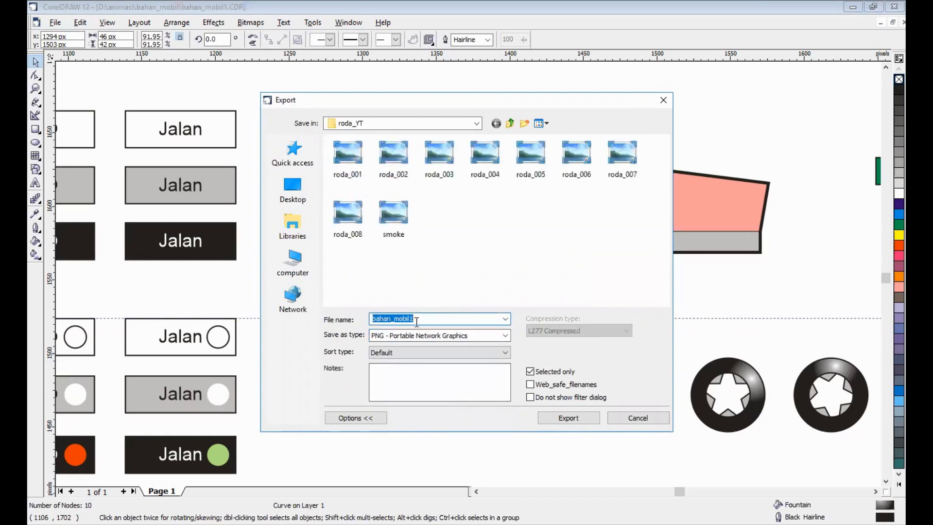
pyautogui.click(394, 216)
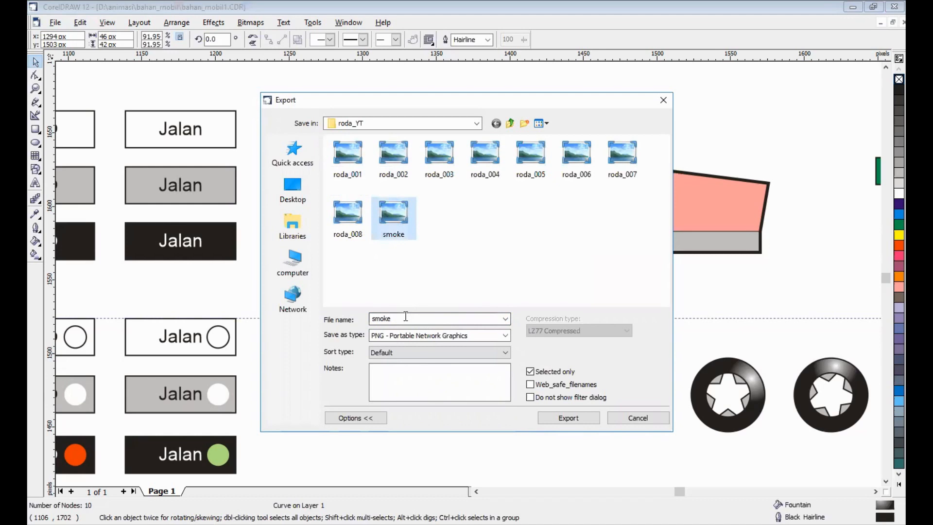
pyautogui.doubleClick(412, 318)
pyautogui.click(412, 317)
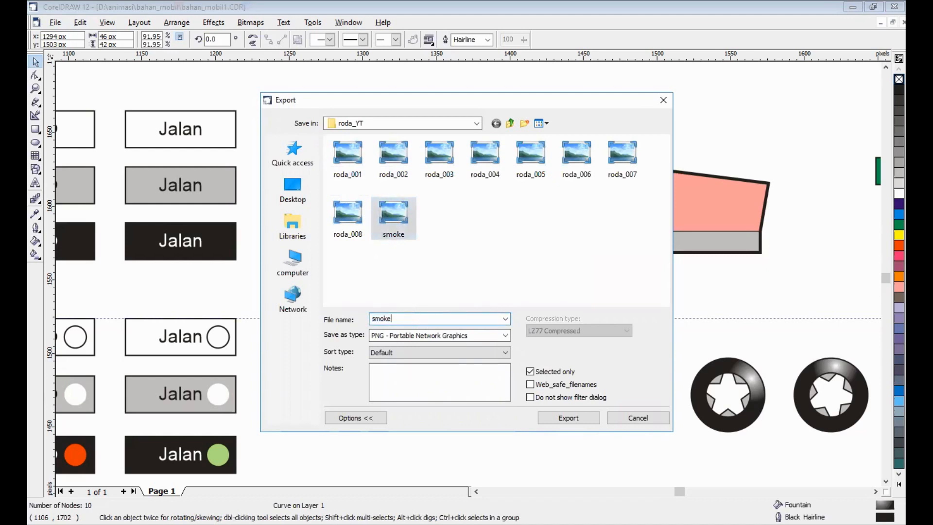
pyautogui.write('_png')
pyautogui.click(567, 418)
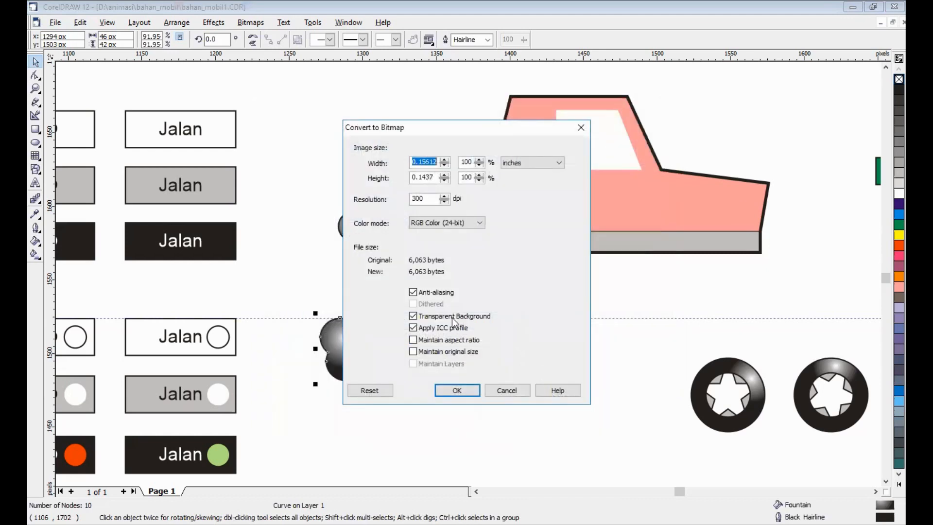
pyautogui.click(452, 391)
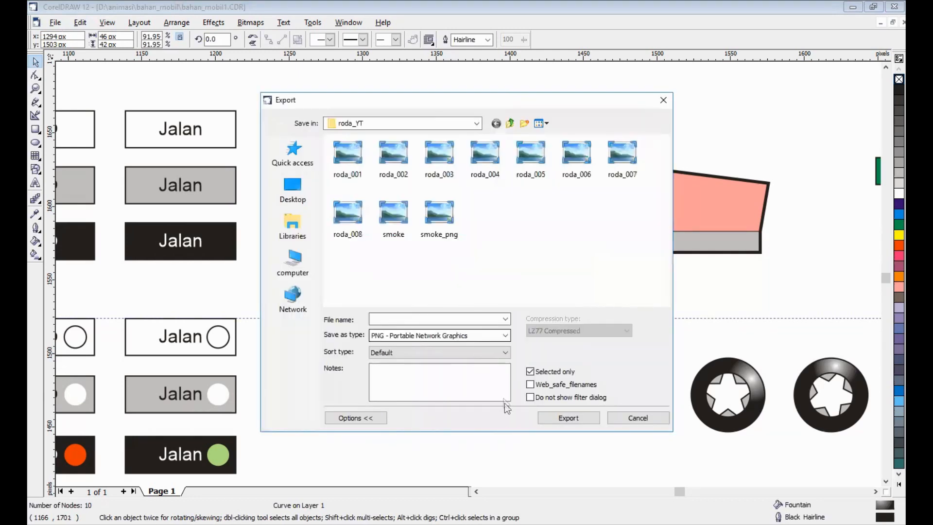
# Export the selected smoke shape to roda_YT as a GIF named smoke_gif, using 8-bit paletted color and no transparency.
pyautogui.click(505, 335)
pyautogui.scroll(5, 503, 392)
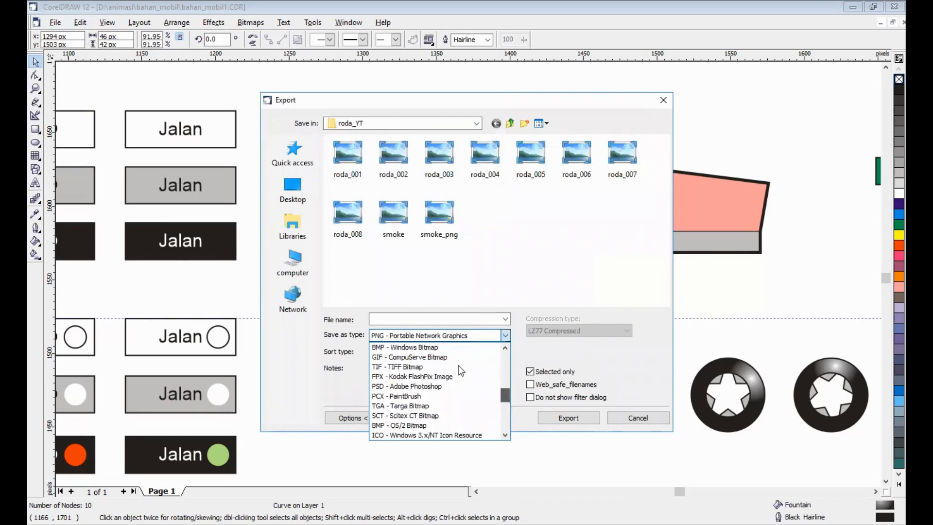
pyautogui.click(434, 357)
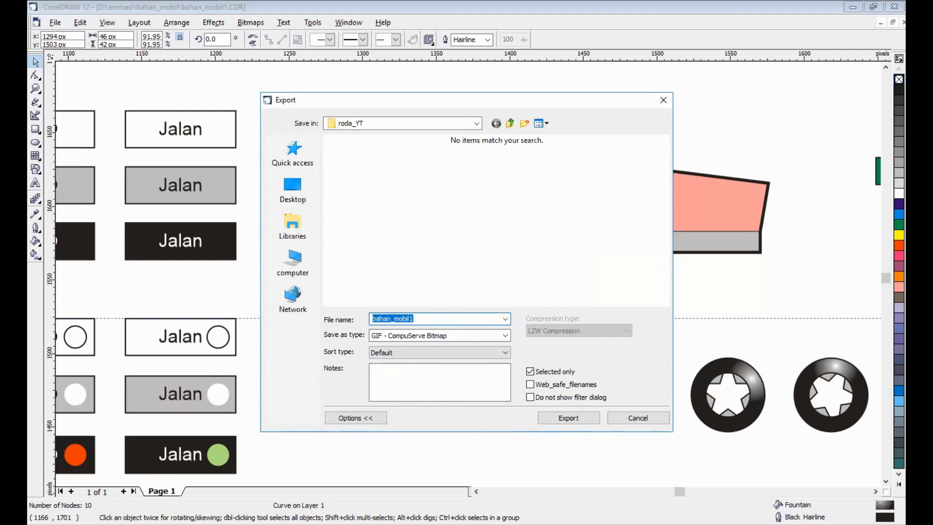
pyautogui.write('smoke_gif')
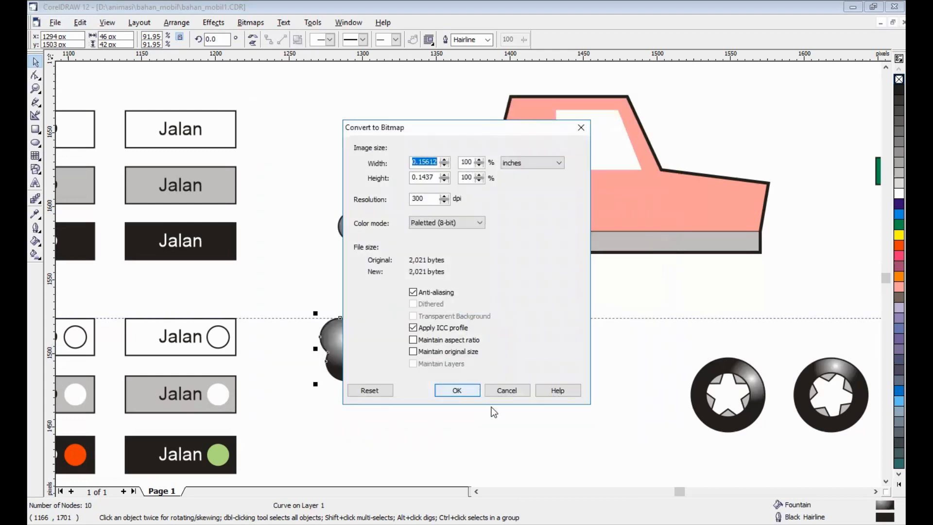
pyautogui.press('Return')
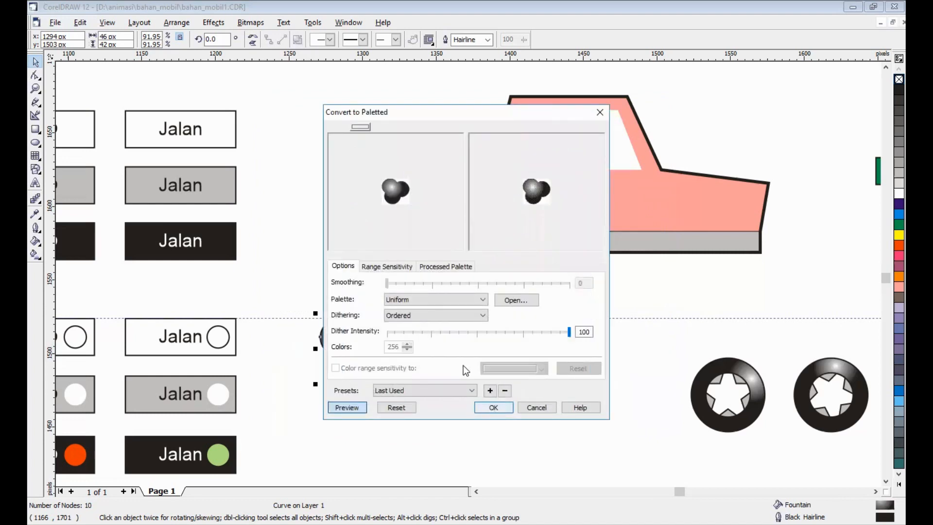
pyautogui.press('Return')
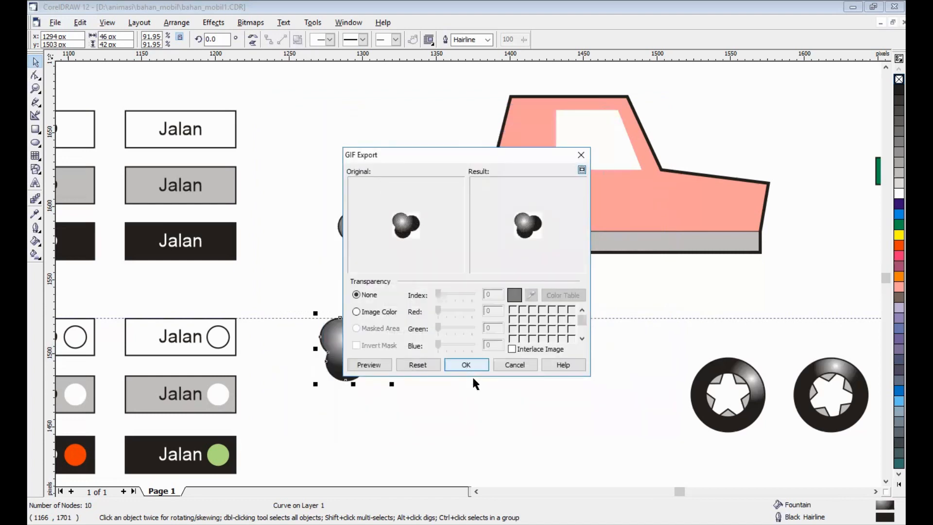
pyautogui.press('Return')
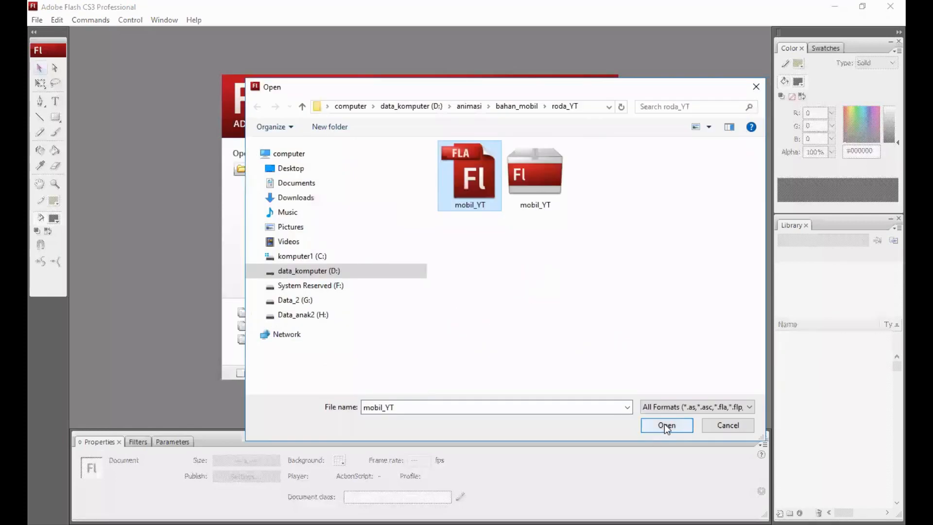
# Open the mobil_YT FLA file in Adobe Flash and delete the selected smoke movie clip lying over the car body.
pyautogui.click(664, 426)
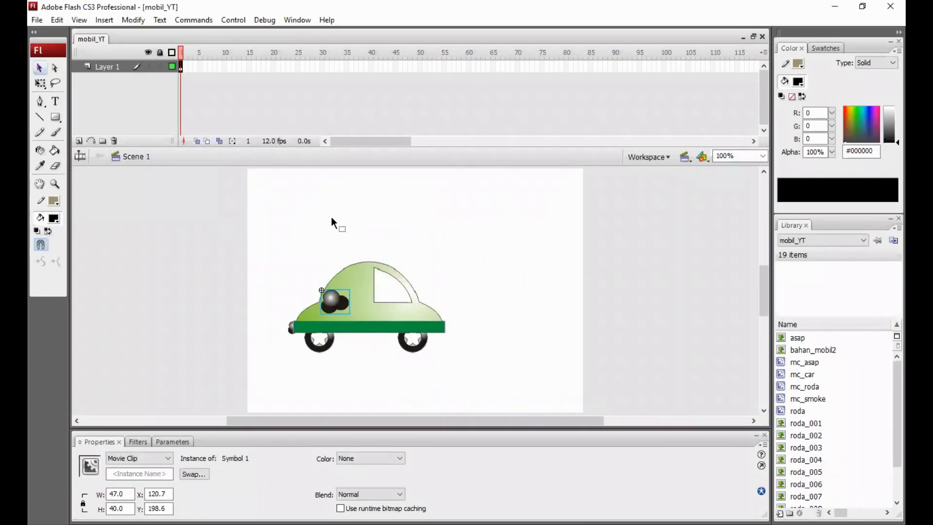
pyautogui.press('Delete')
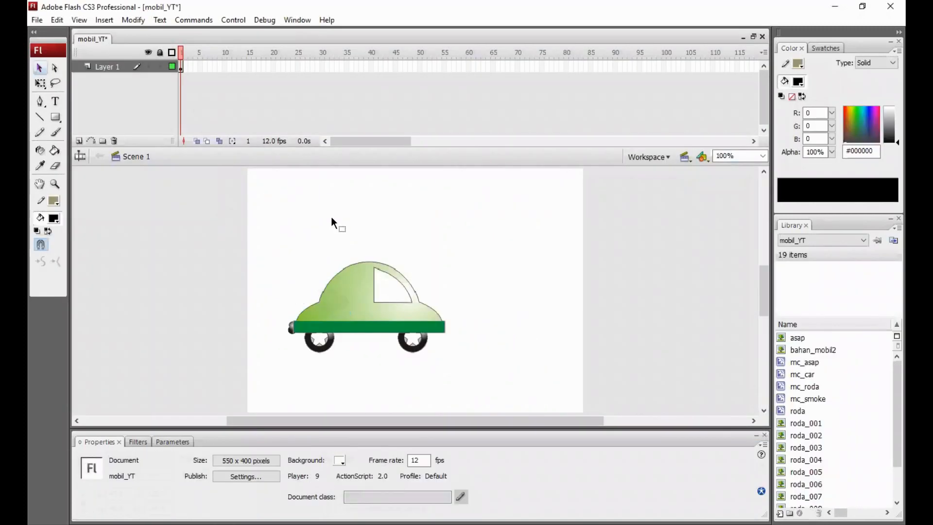
# Delete the exhaust tip at the car's rear and draw a black square about 27.5 px wide above the car in Object Drawing mode.
pyautogui.click(289, 332)
pyautogui.press('Delete')
pyautogui.click(55, 118)
pyautogui.click(106, 136)
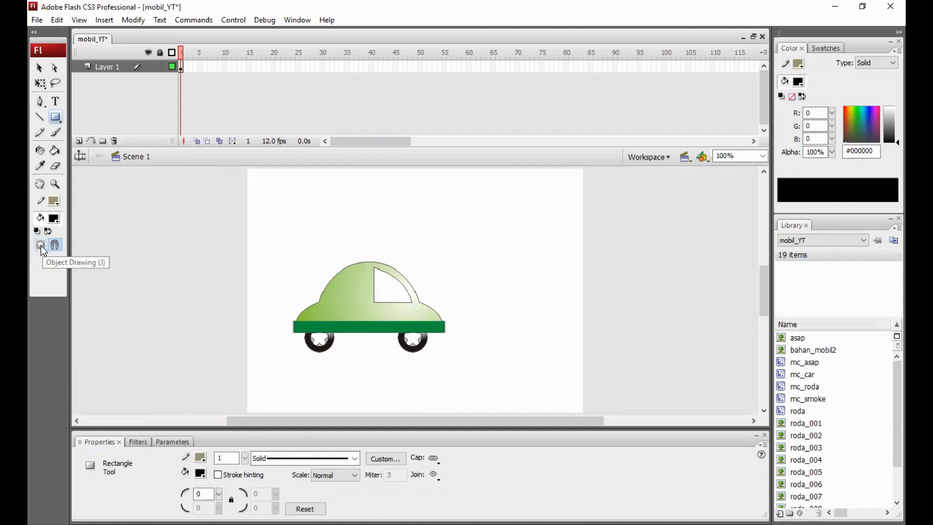
pyautogui.click(41, 246)
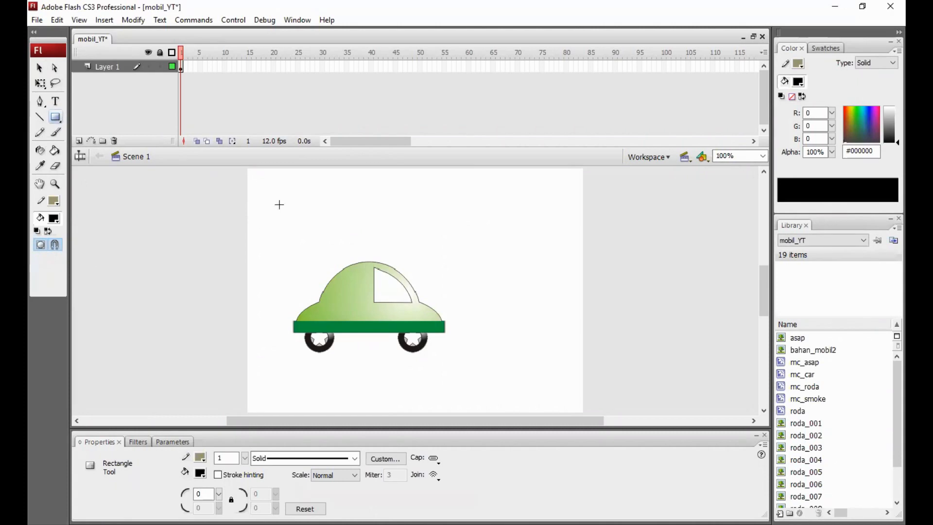
pyautogui.moveTo(279, 205); pyautogui.dragTo(296, 222)
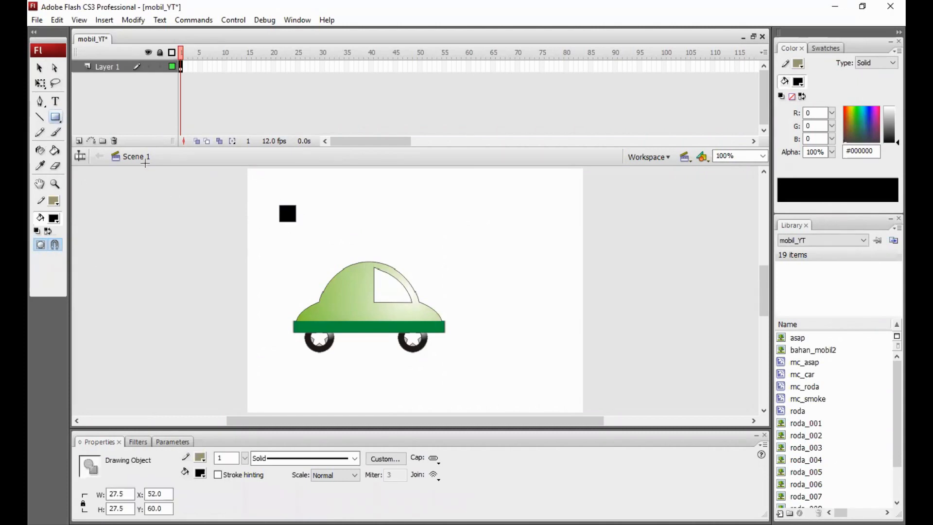
# Convert the black square to a movie clip symbol named smoke_png.
pyautogui.click(39, 68)
pyautogui.click(319, 227)
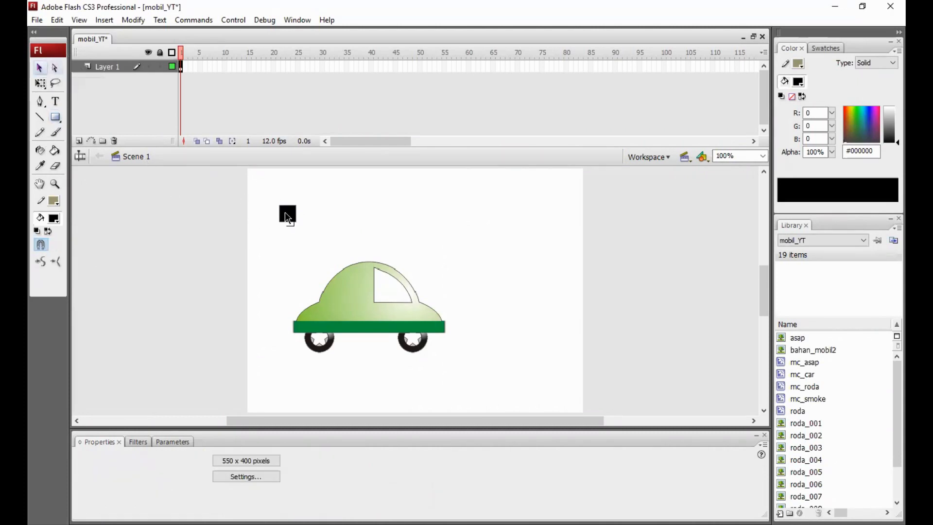
pyautogui.click(288, 212)
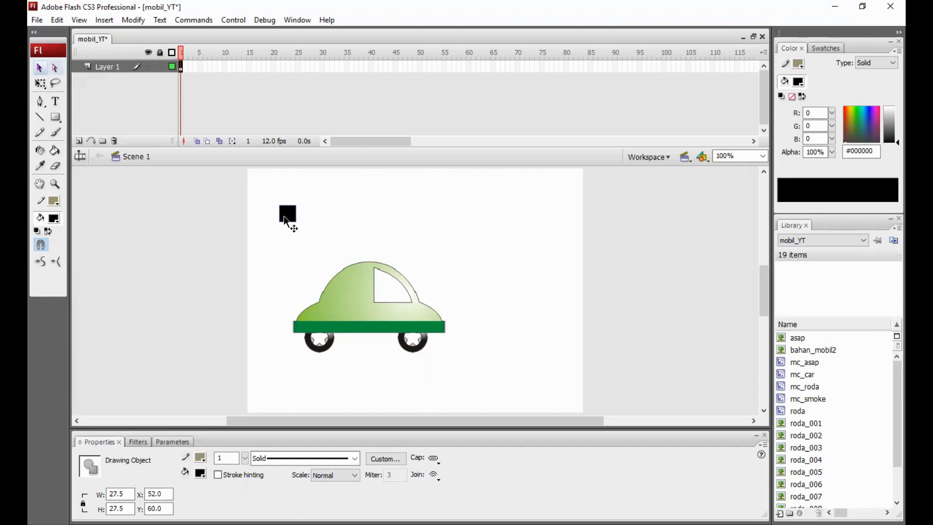
pyautogui.press('F8')
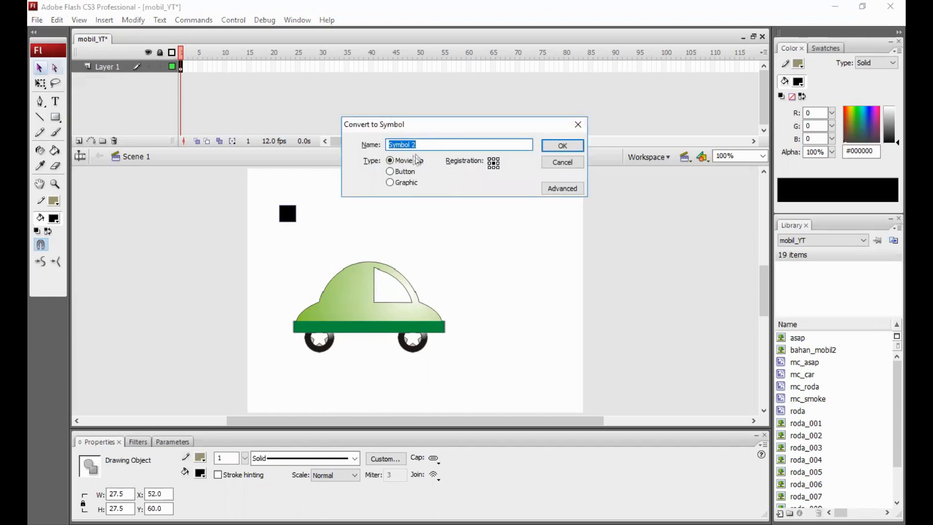
pyautogui.write('smoke_png')
pyautogui.click(560, 146)
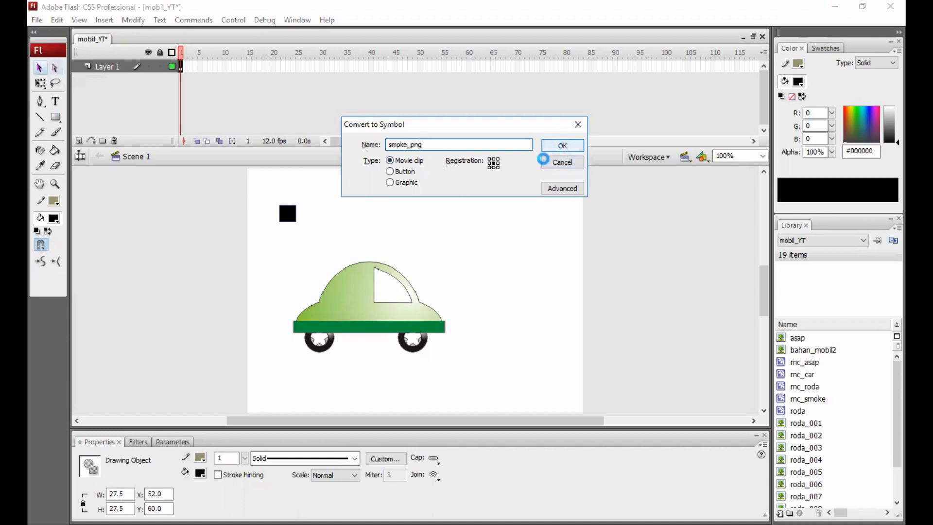
pyautogui.click(322, 221)
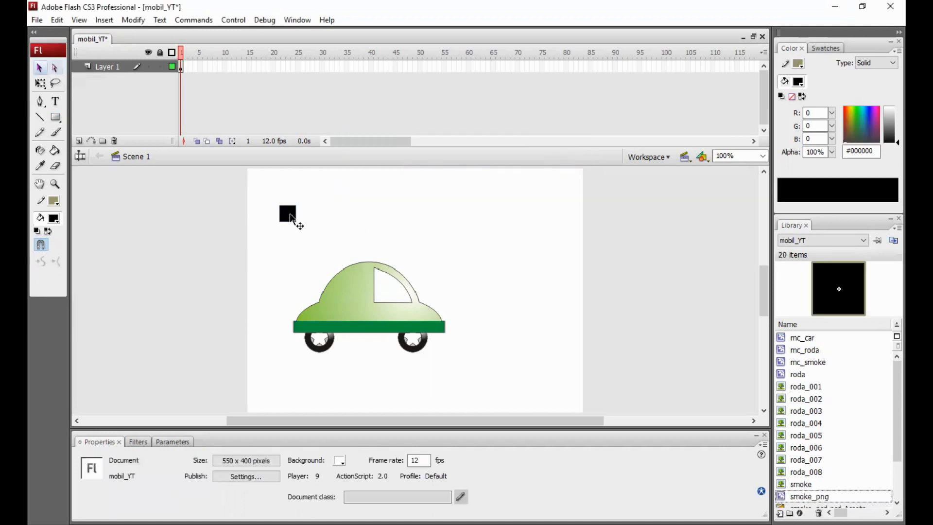
# Inside the smoke_png clip, delete the square and import the smoke_png image from roda_YT to the stage, choosing to replace existing library items.
pyautogui.doubleClick(290, 218)
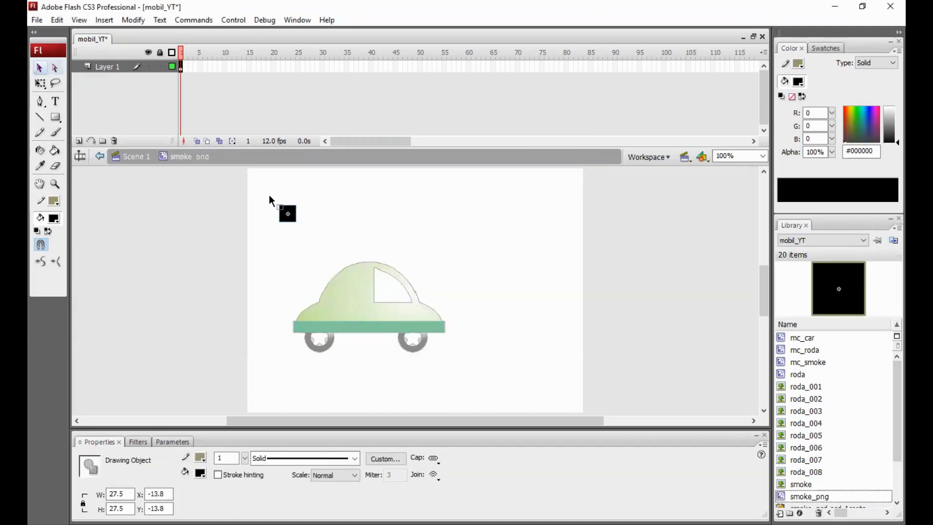
pyautogui.press('Delete')
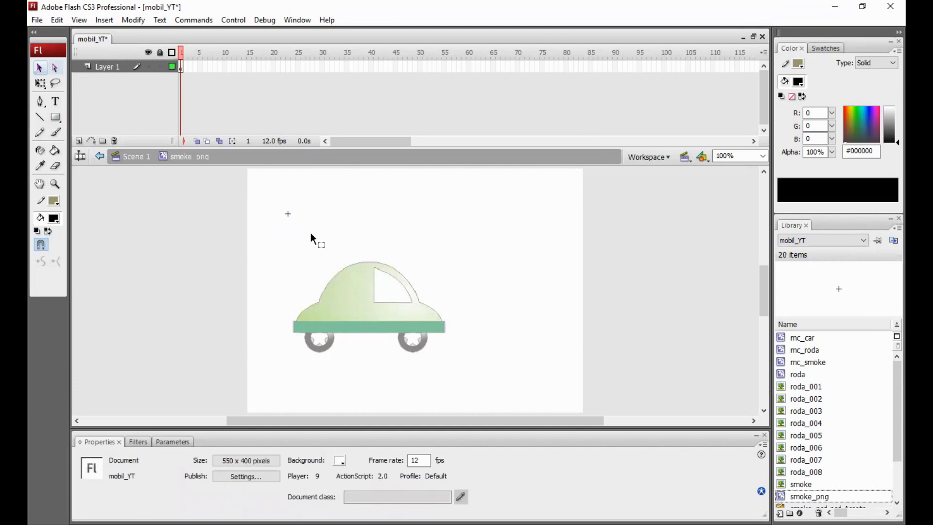
pyautogui.click(181, 67)
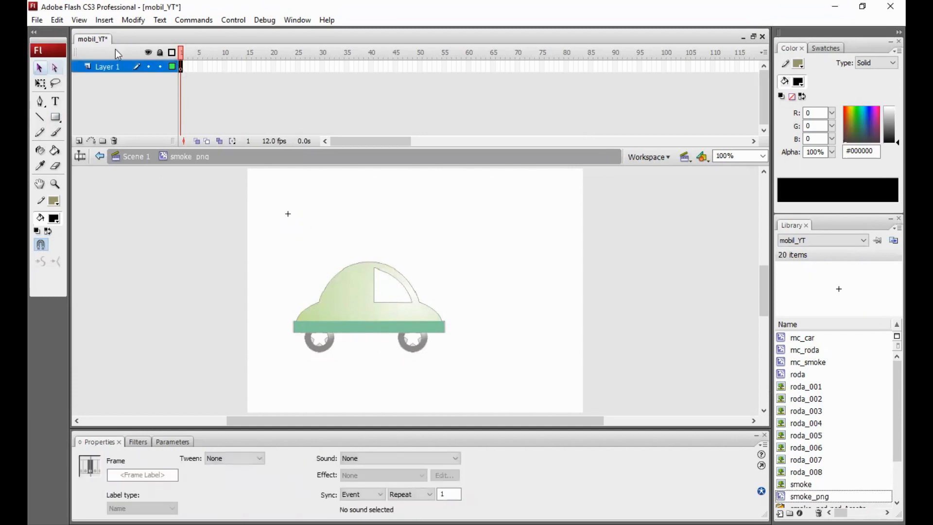
pyautogui.click(37, 20)
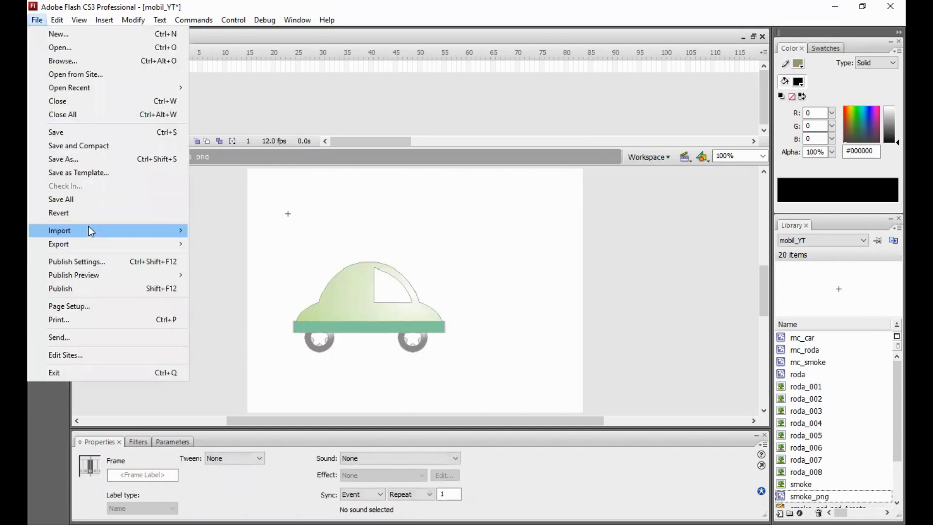
pyautogui.moveTo(88, 230)
pyautogui.click(251, 231)
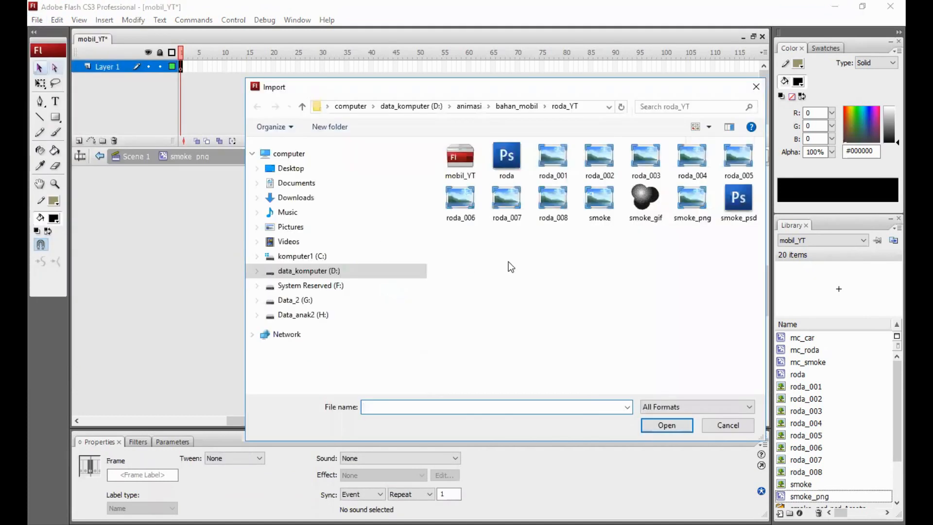
pyautogui.click(685, 206)
pyautogui.click(665, 426)
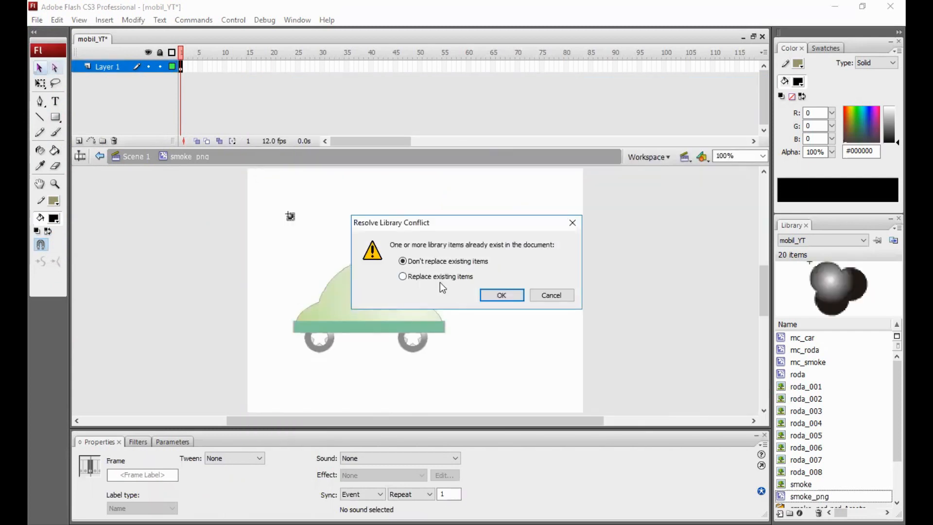
pyautogui.click(442, 277)
pyautogui.click(500, 294)
# Scale the imported smoke bitmap up about its center to about 16.9 by 15.9 px.
pyautogui.click(55, 184)
pyautogui.moveTo(269, 201); pyautogui.dragTo(338, 243)
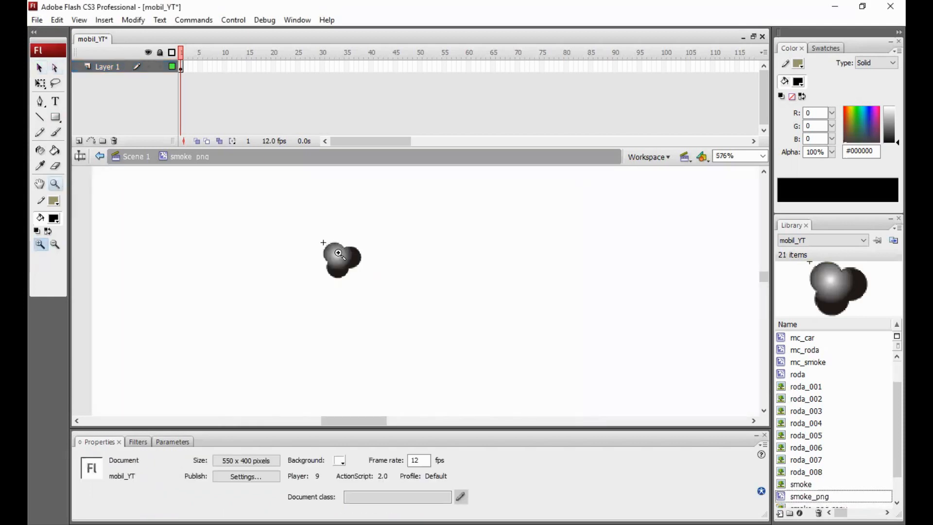
pyautogui.click(39, 67)
pyautogui.click(338, 266)
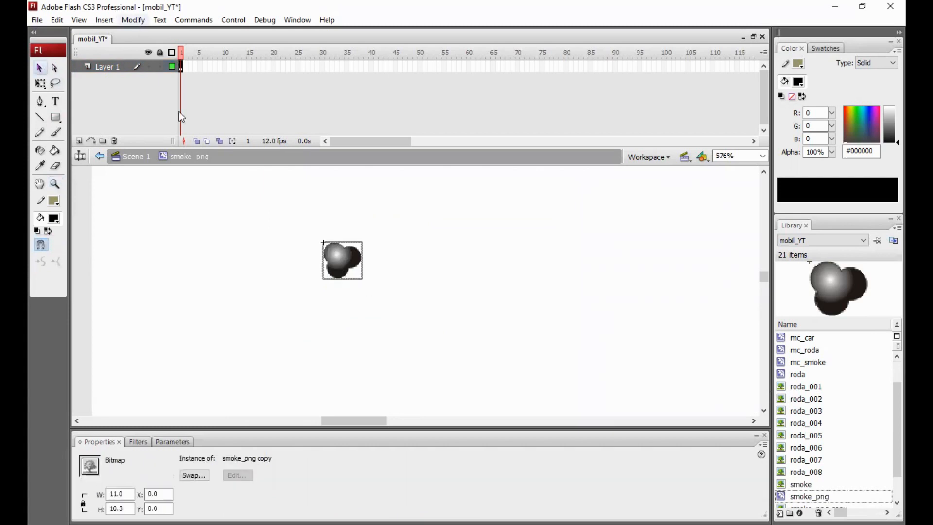
pyautogui.click(133, 20)
pyautogui.moveTo(161, 170)
pyautogui.click(311, 171)
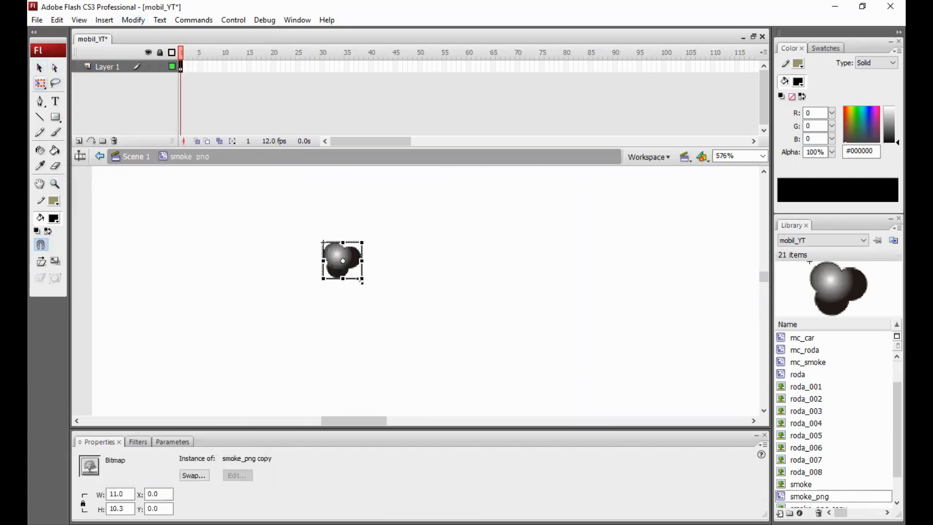
pyautogui.moveTo(361, 279); pyautogui.dragTo(373, 290)
pyautogui.click(395, 289)
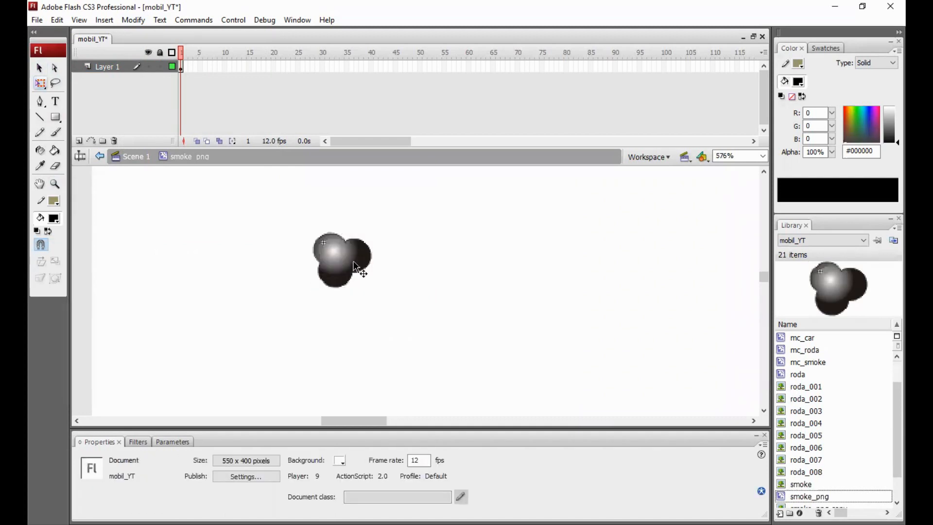
# Insert a keyframe at frame 2 and move the smoke puff slightly up and left, to about X -5.3, Y -4.4.
pyautogui.click(354, 266)
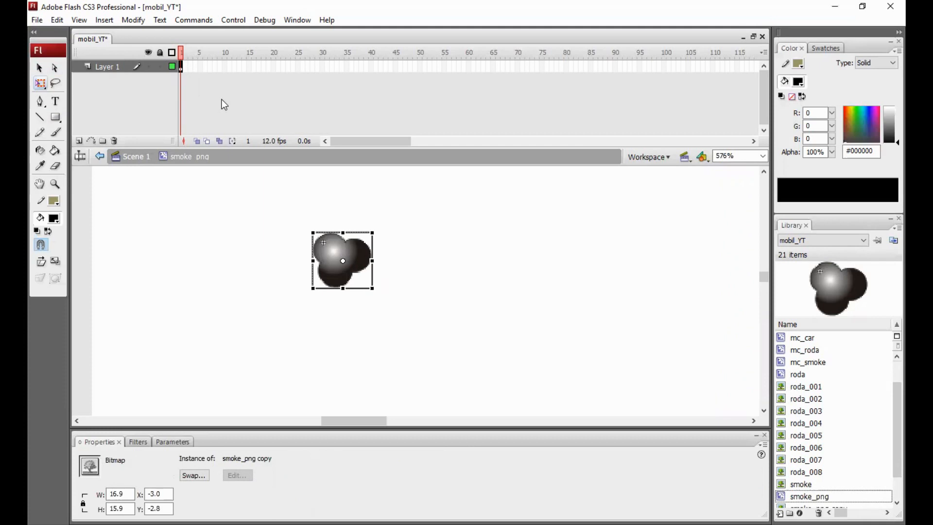
pyautogui.press('F6')
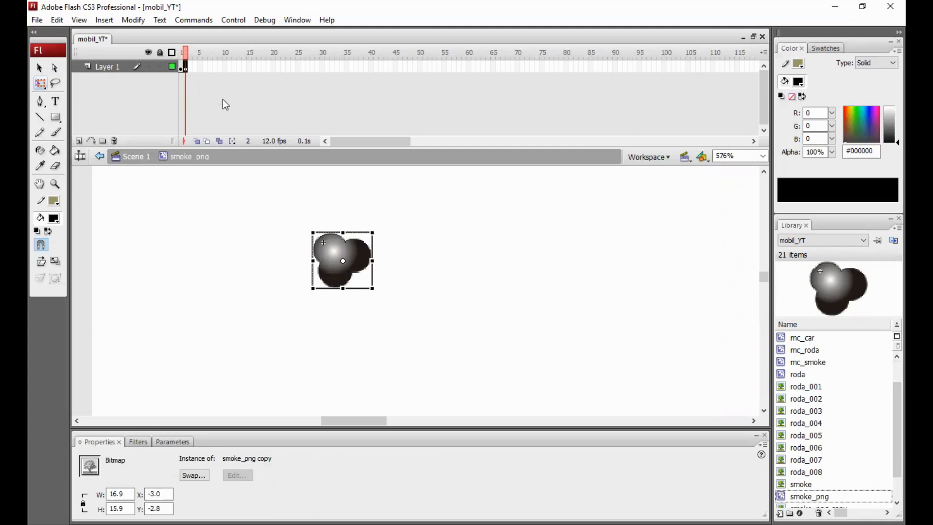
pyautogui.click(338, 223)
pyautogui.click(340, 250)
pyautogui.moveTo(334, 248); pyautogui.dragTo(328, 242)
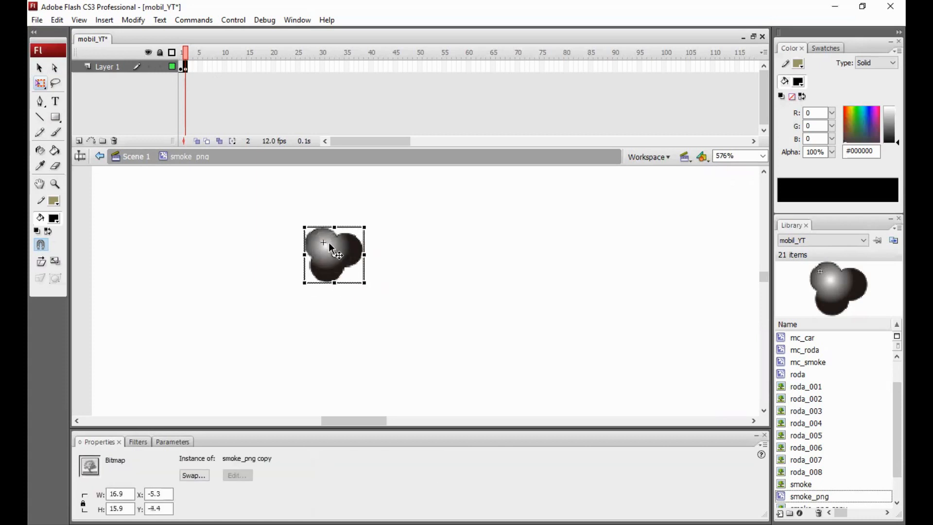
# Copy the frame 2 puff, paste it in place, and move the copy down and left to about X -9.0, Y 0.1.
pyautogui.click(57, 21)
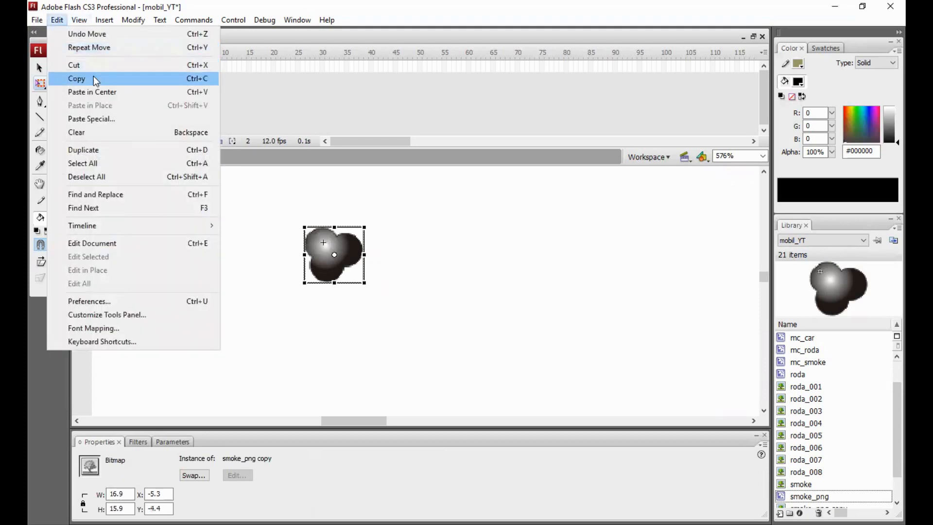
pyautogui.click(94, 79)
pyautogui.click(57, 20)
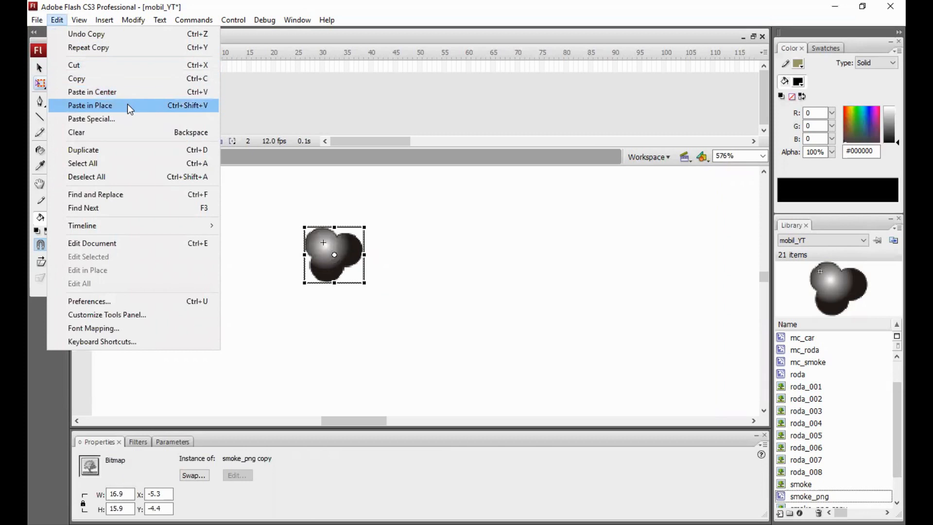
pyautogui.click(127, 105)
pyautogui.moveTo(346, 250); pyautogui.dragTo(333, 266)
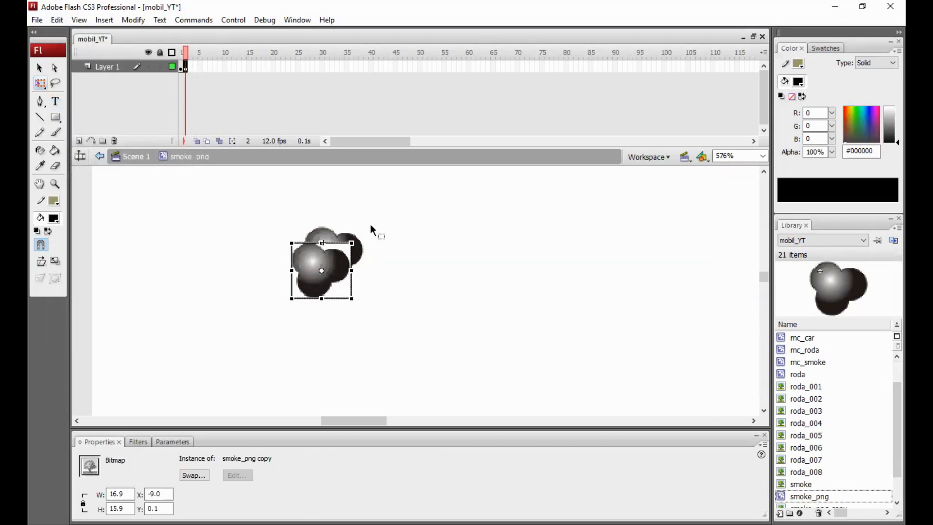
pyautogui.click(370, 224)
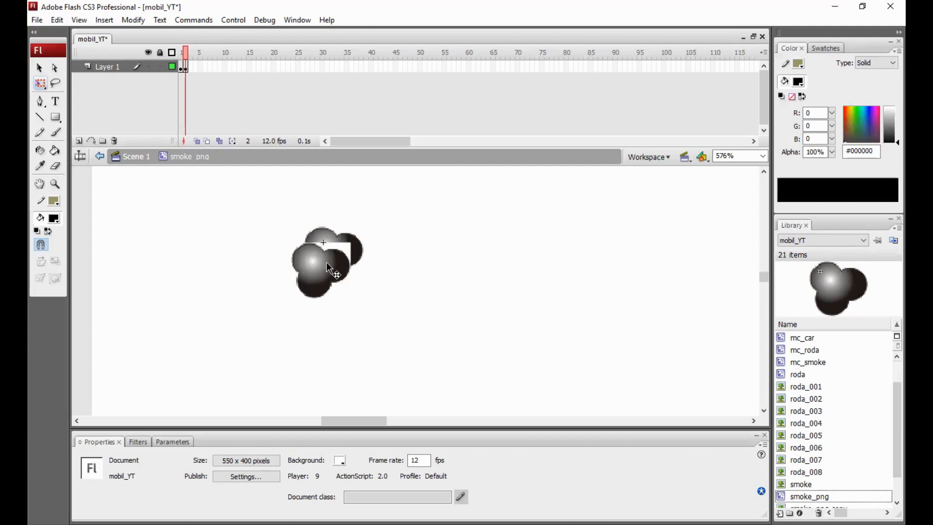
# Insert a keyframe at frame 3 and spread the two puffs further left, placing the lower one at about X -13.4, Y 2.1.
pyautogui.click(185, 69)
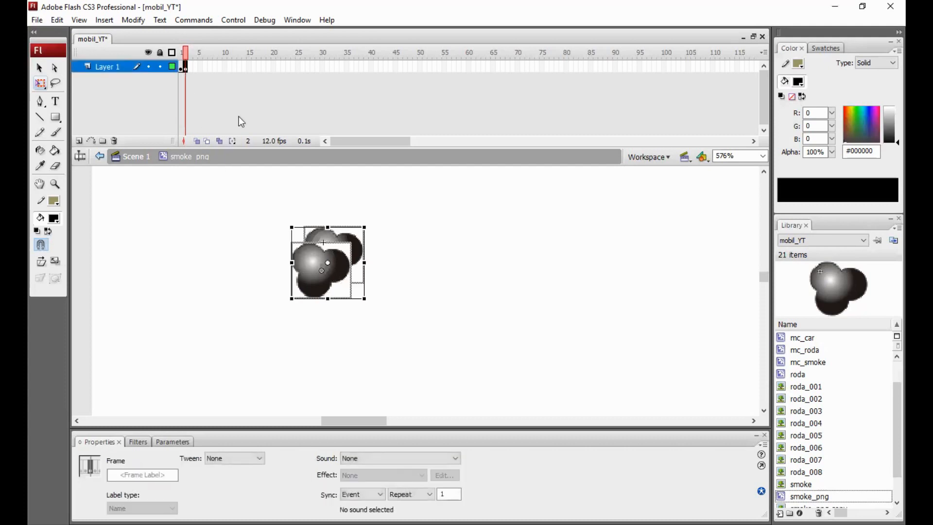
pyautogui.press('F6')
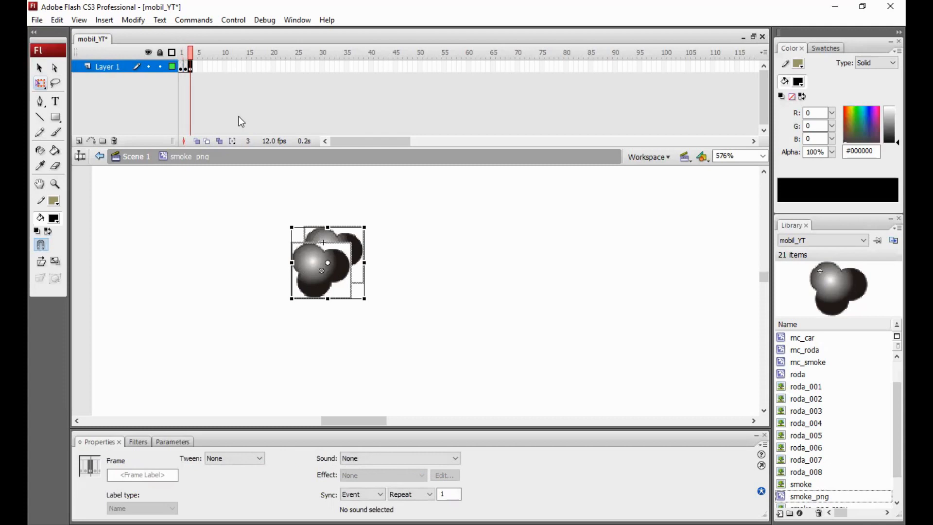
pyautogui.click(327, 227)
pyautogui.moveTo(324, 235); pyautogui.dragTo(294, 295)
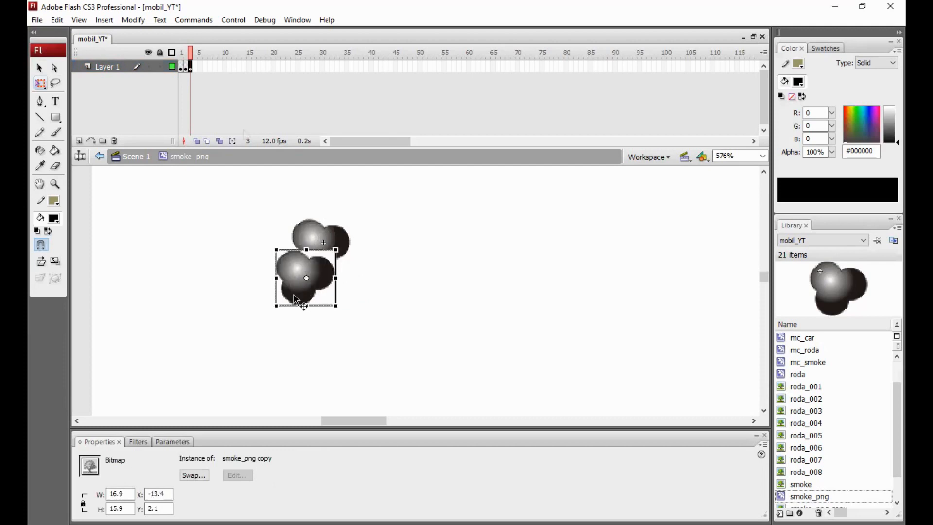
# Step back and forth through frames 1 to 3 to preview the smoke motion, and return to Scene 1.
pyautogui.click(191, 54)
pyautogui.click(181, 53)
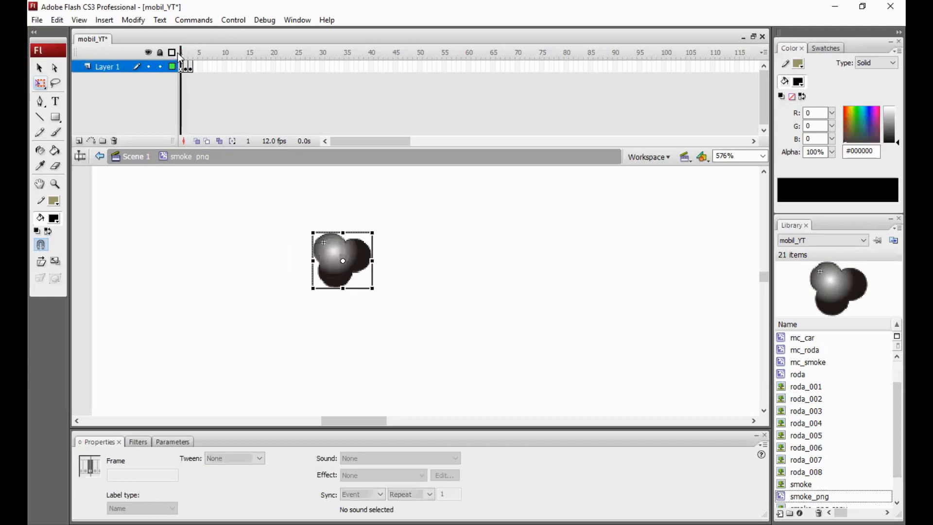
pyautogui.click(185, 54)
pyautogui.click(191, 54)
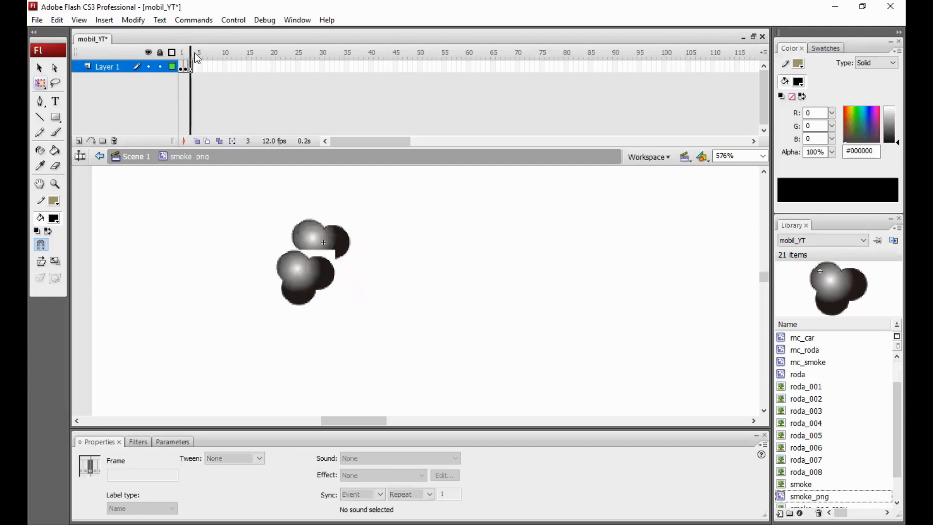
pyautogui.click(179, 54)
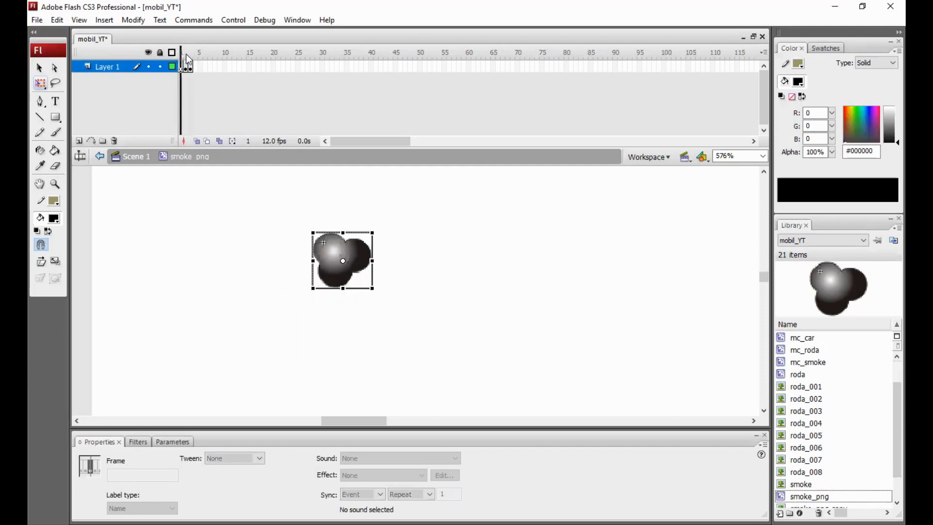
pyautogui.click(190, 54)
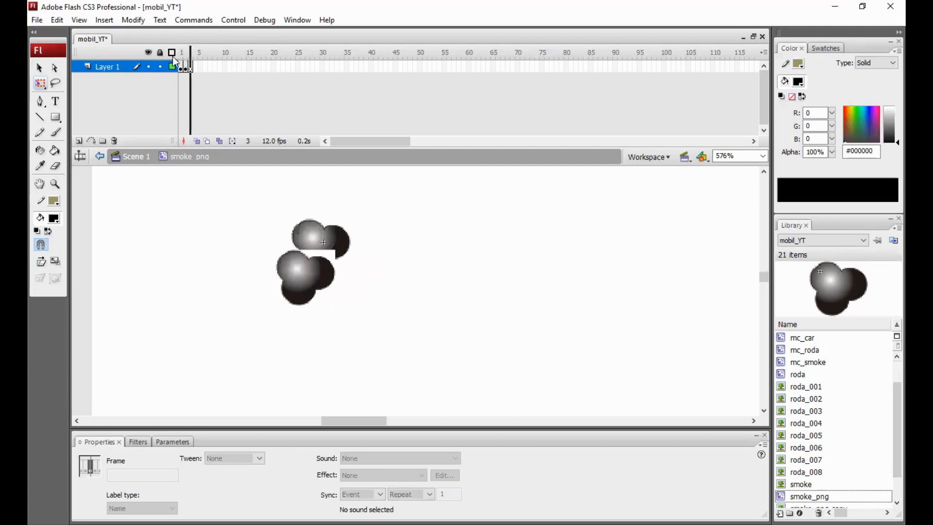
pyautogui.click(180, 54)
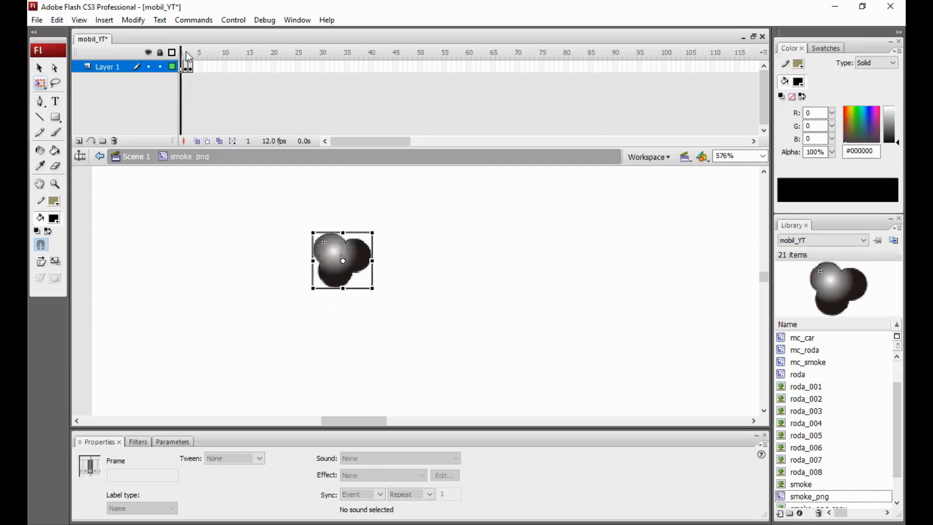
pyautogui.click(185, 52)
pyautogui.click(194, 52)
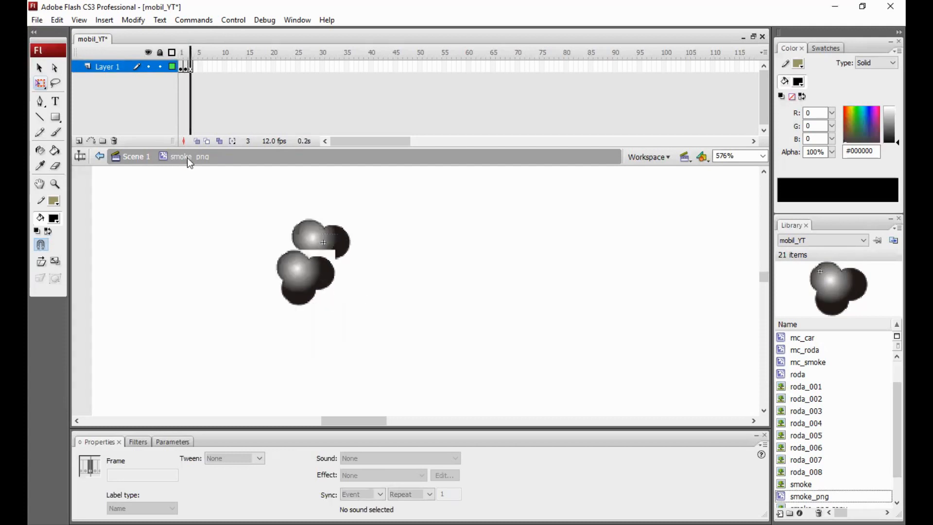
pyautogui.click(134, 157)
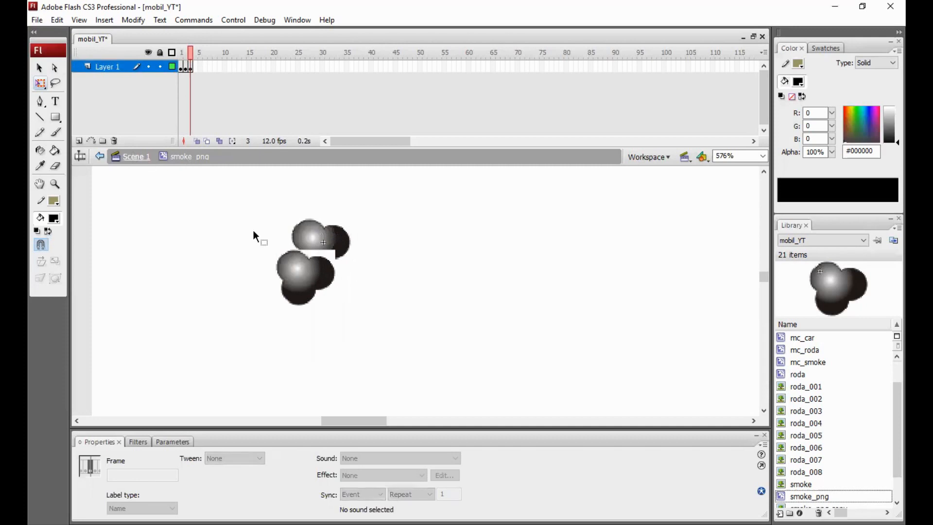
# Test the movie to check the smoke animation running beside the car, and close the preview.
pyautogui.click(257, 293)
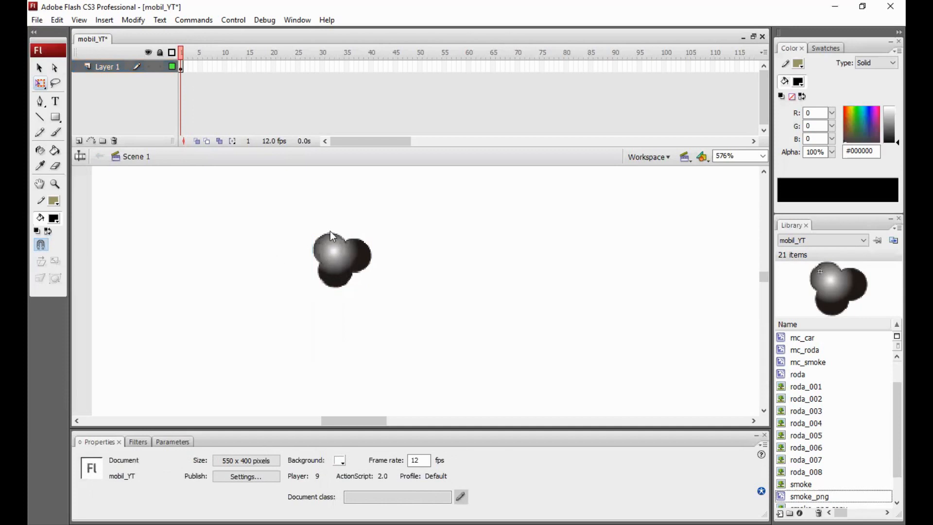
pyautogui.hotkey('ctrl', 'Return')
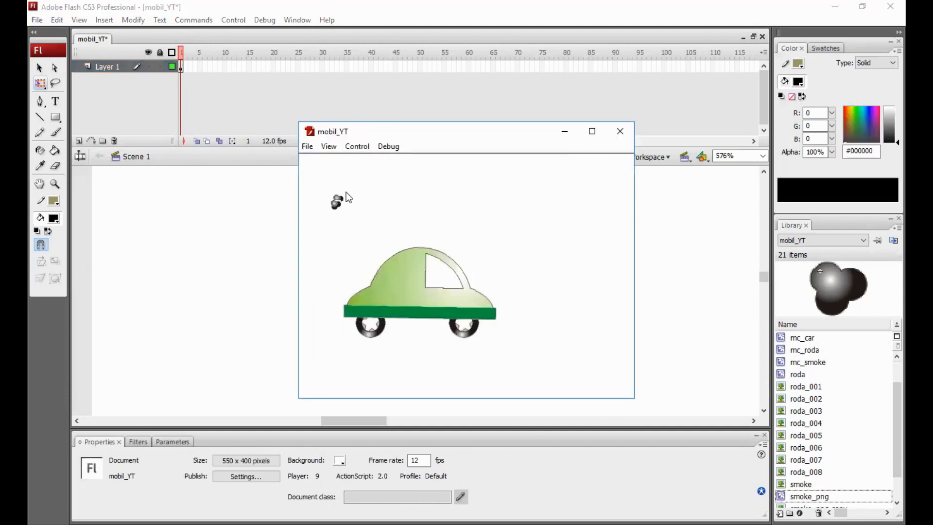
pyautogui.click(624, 136)
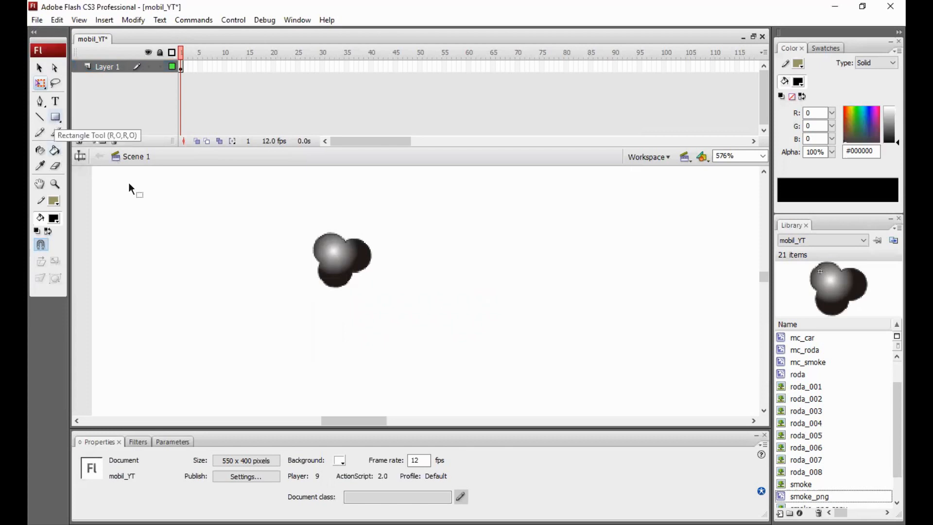
# Draw a filled placeholder square about 10.1 by 10.1 px to the lower left of the existing smoke puff.
pyautogui.click(56, 118)
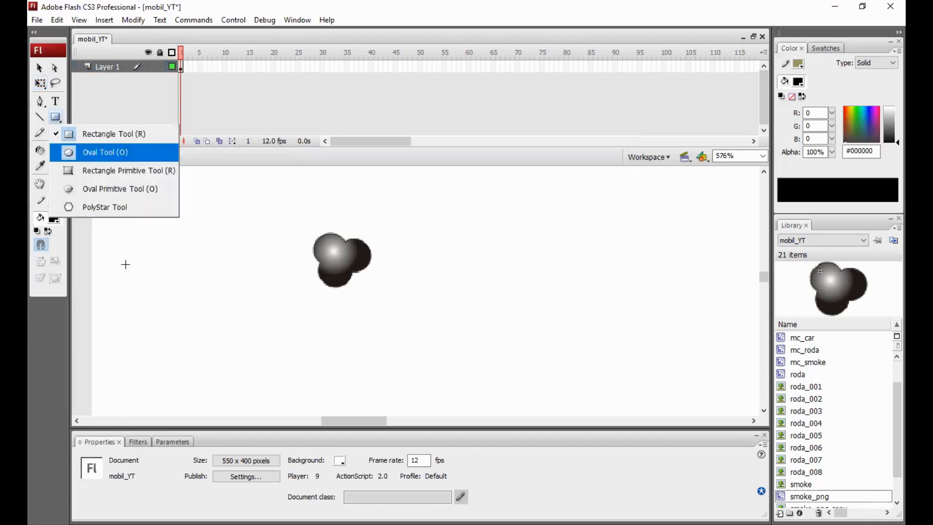
pyautogui.click(36, 247)
pyautogui.moveTo(150, 276); pyautogui.dragTo(187, 312)
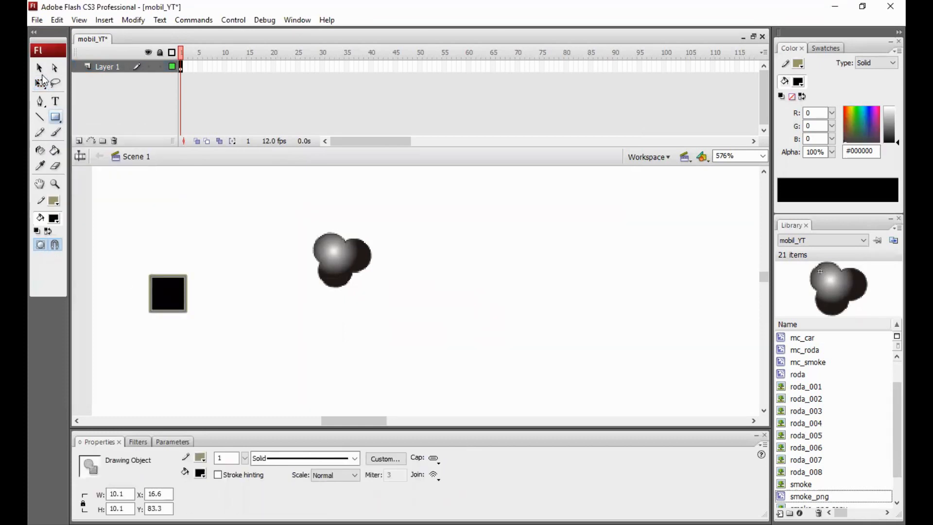
# Convert the black square into a movie clip symbol named smoke_psd.
pyautogui.click(39, 68)
pyautogui.click(158, 291)
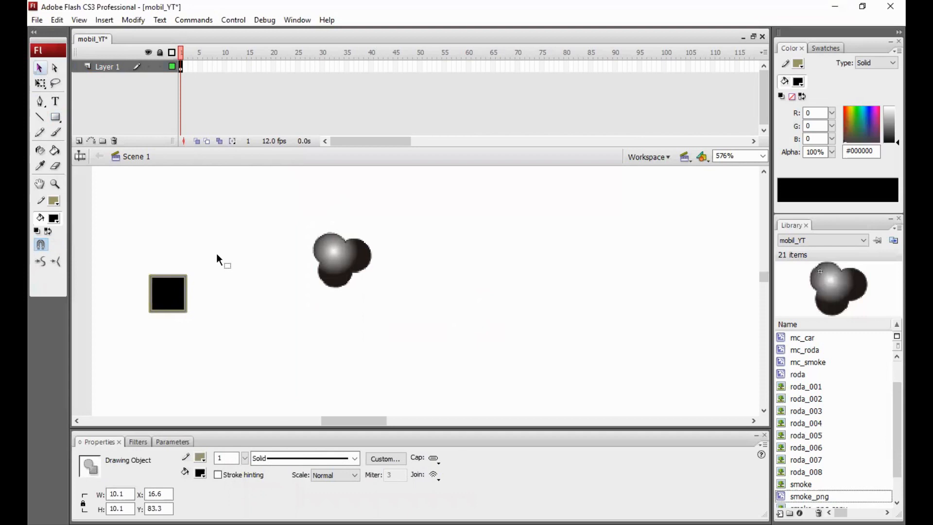
pyautogui.press('F8')
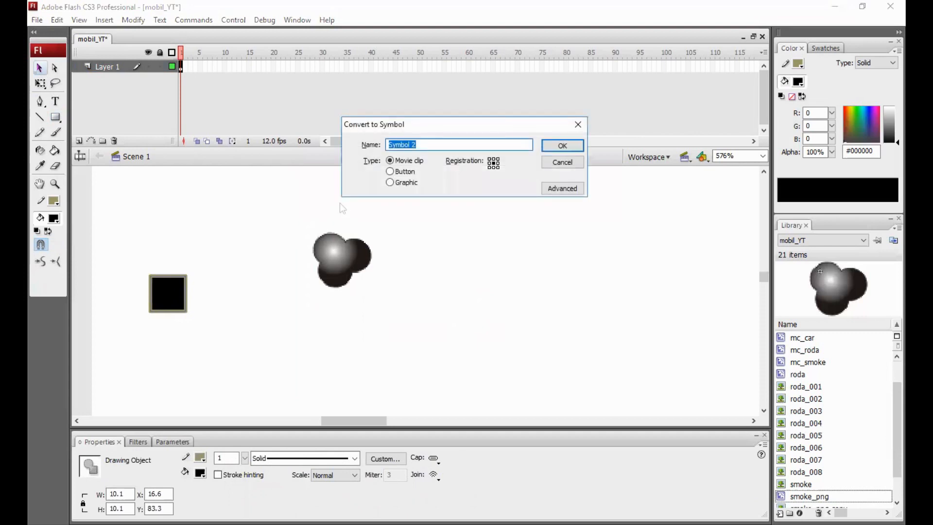
pyautogui.write('smoke_psd')
pyautogui.click(559, 146)
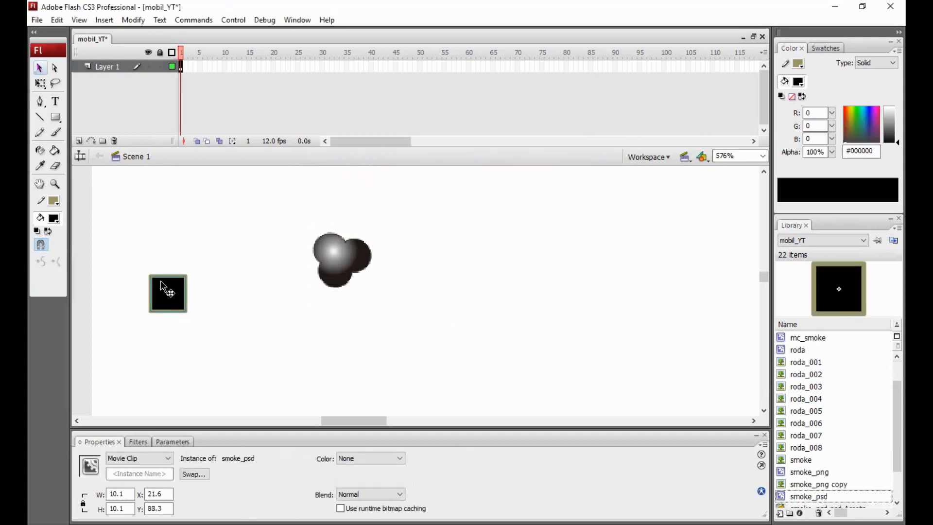
# Open the smoke_psd clip for editing and delete the placeholder square inside it.
pyautogui.doubleClick(164, 287)
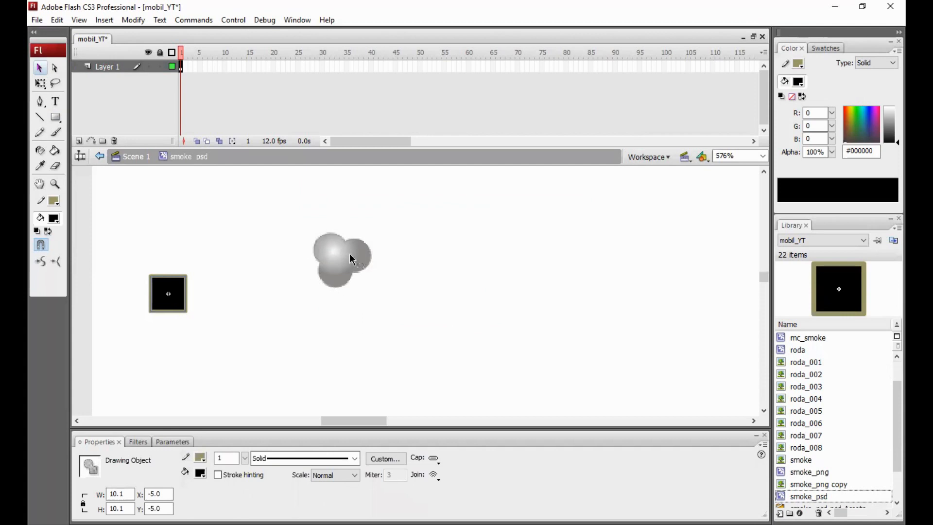
pyautogui.click(226, 263)
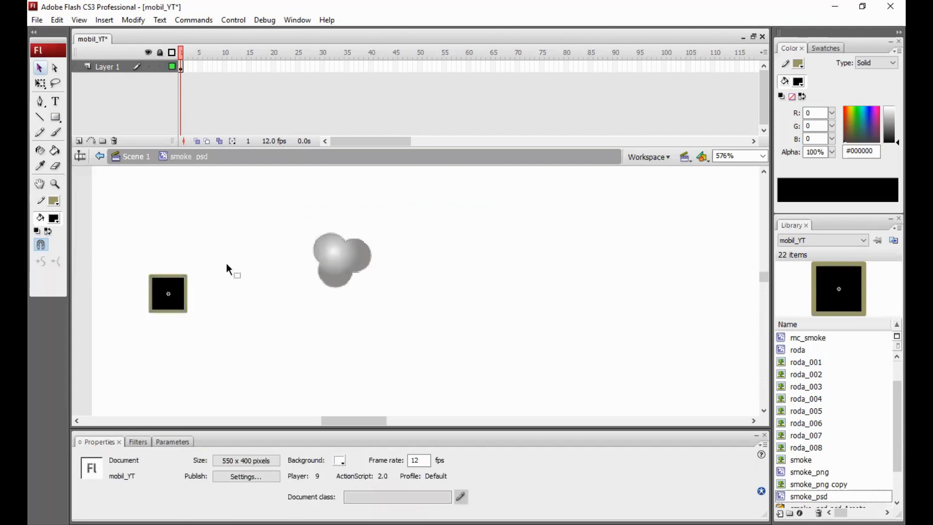
pyautogui.hotkey('ctrl', 'a')
pyautogui.press('Delete')
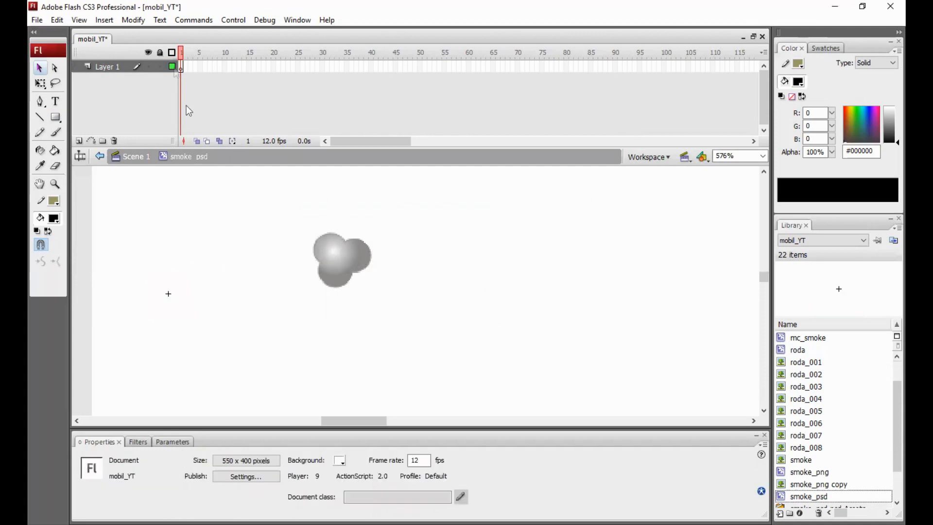
# Import smoke_psd.psd into frame 1 of the clip, with Layer 0 included and layers converted to Flash Layers.
pyautogui.click(181, 68)
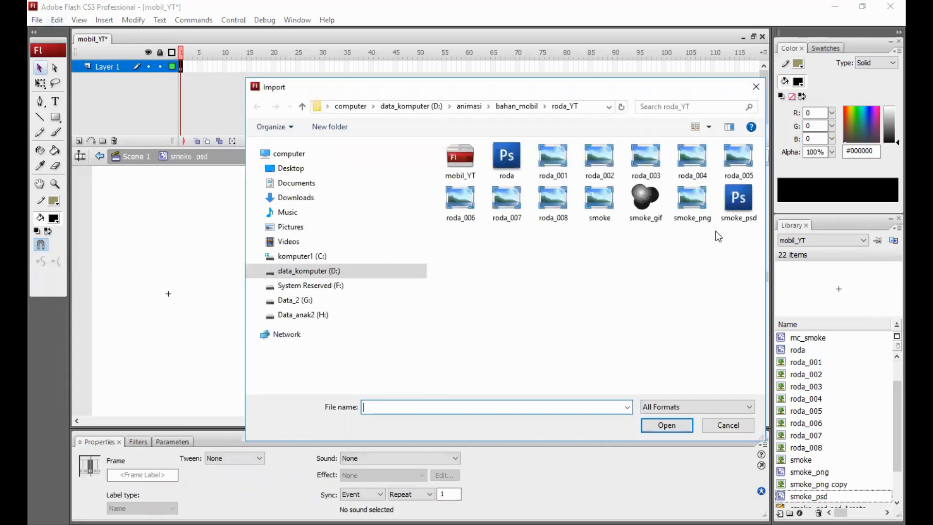
pyautogui.click(744, 210)
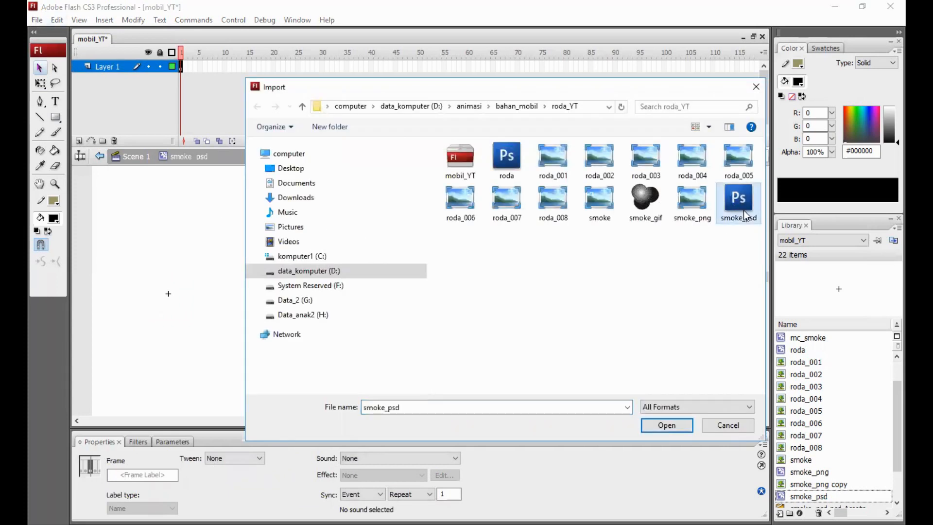
pyautogui.click(656, 430)
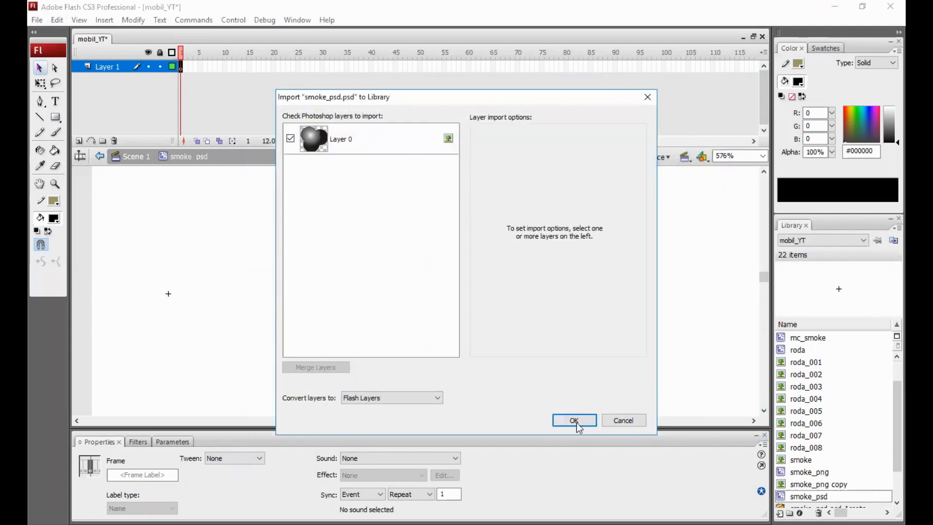
pyautogui.click(576, 422)
# Position the imported smoke bitmap near the registration point and scale it down to about 31.7 by 28.7 px.
pyautogui.moveTo(227, 309); pyautogui.dragTo(250, 343)
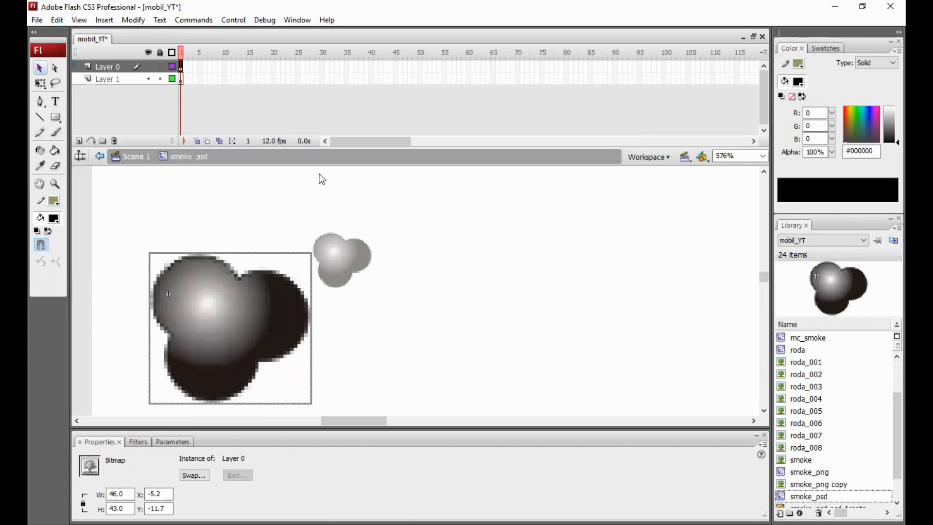
pyautogui.press('q')
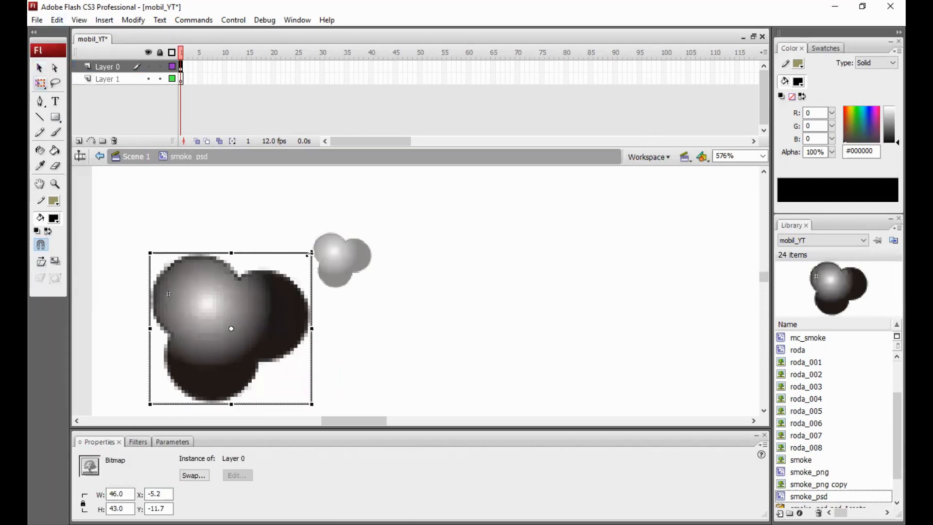
pyautogui.moveTo(289, 273); pyautogui.dragTo(285, 278)
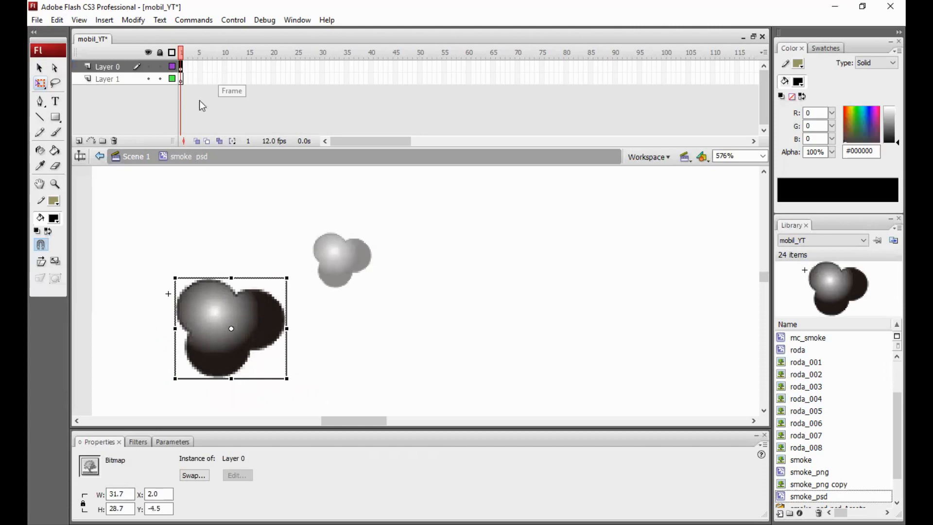
# Insert a keyframe at frame 2 of Layer 0 and move the puff up and left to about X -1.2, Y -8.3.
pyautogui.click(180, 66)
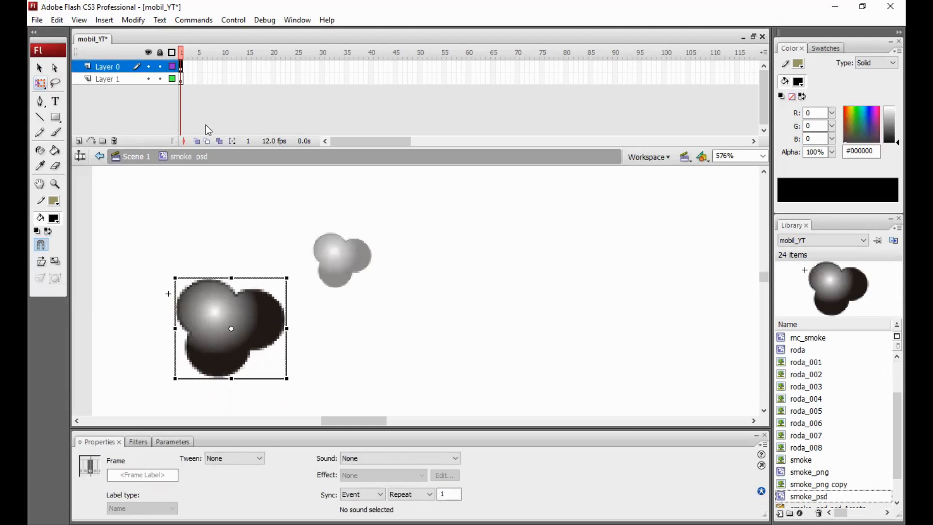
pyautogui.press('F6')
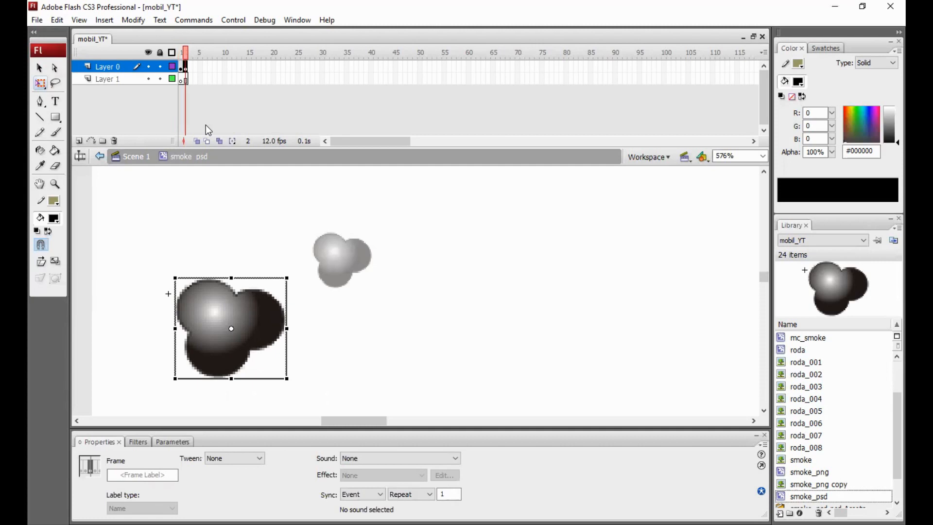
pyautogui.moveTo(224, 306); pyautogui.dragTo(213, 292)
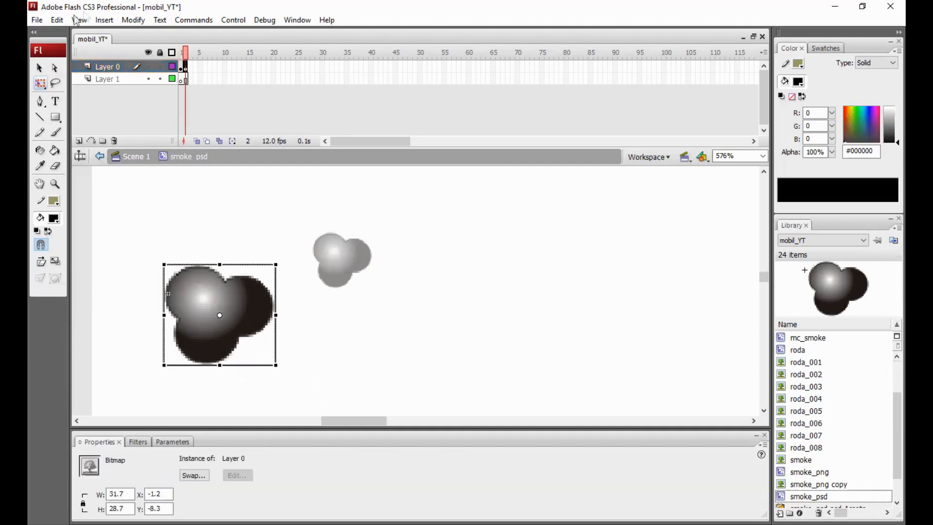
# Copy the frame 2 puff, paste it in place, move the copy to about X -8.7, Y -1.3, and compare frames 1 and 2.
pyautogui.click(57, 19)
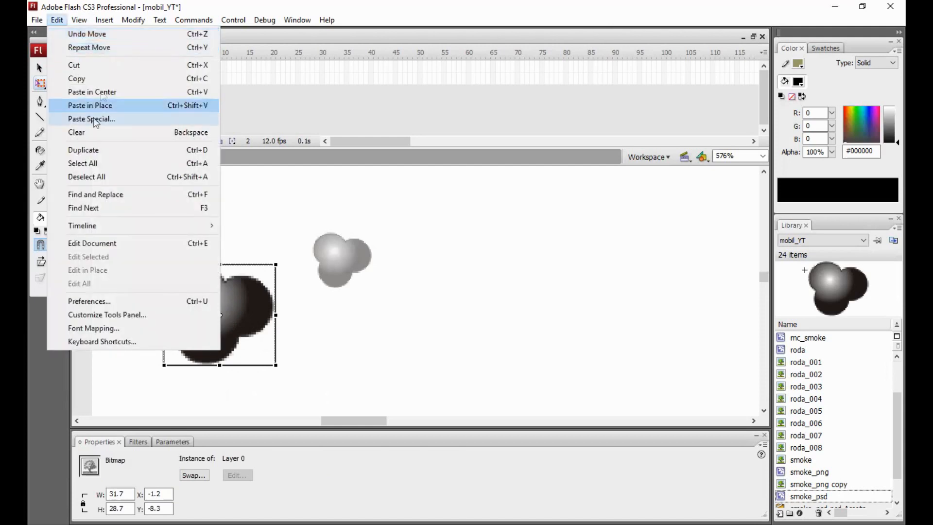
pyautogui.click(103, 76)
pyautogui.click(57, 19)
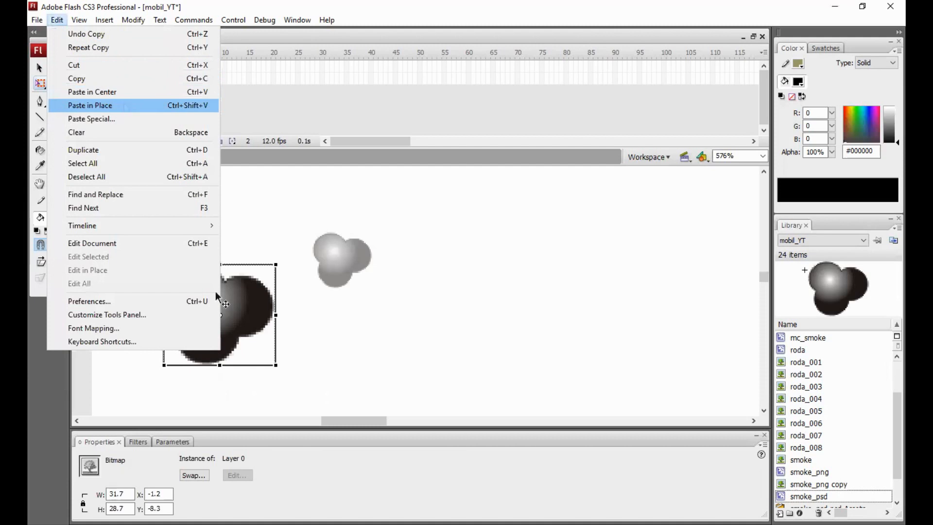
pyautogui.click(124, 105)
pyautogui.moveTo(232, 302); pyautogui.dragTo(208, 325)
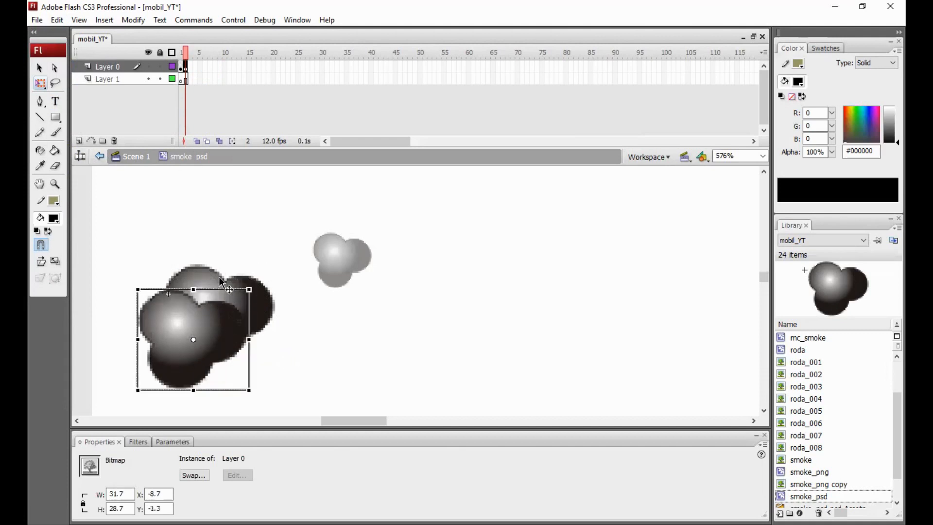
pyautogui.click(179, 55)
pyautogui.click(185, 52)
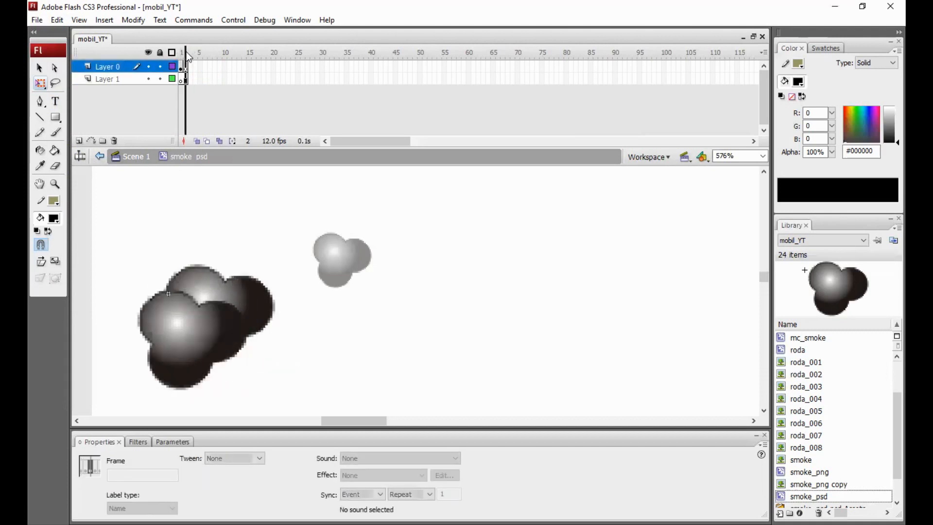
# Insert a keyframe at frame 3, move the upper puff to about X -4.7, Y -12.4, and shift the lower puff slightly down and left.
pyautogui.click(184, 66)
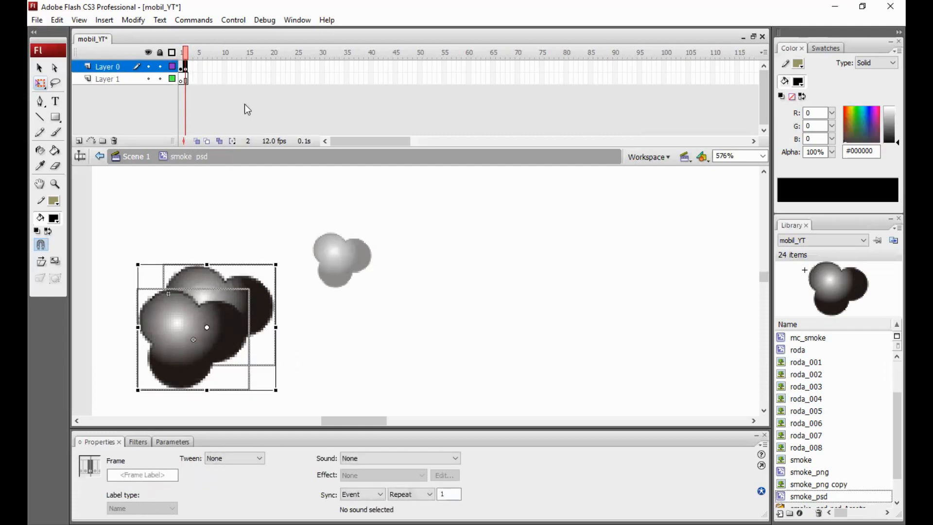
pyautogui.press('F6')
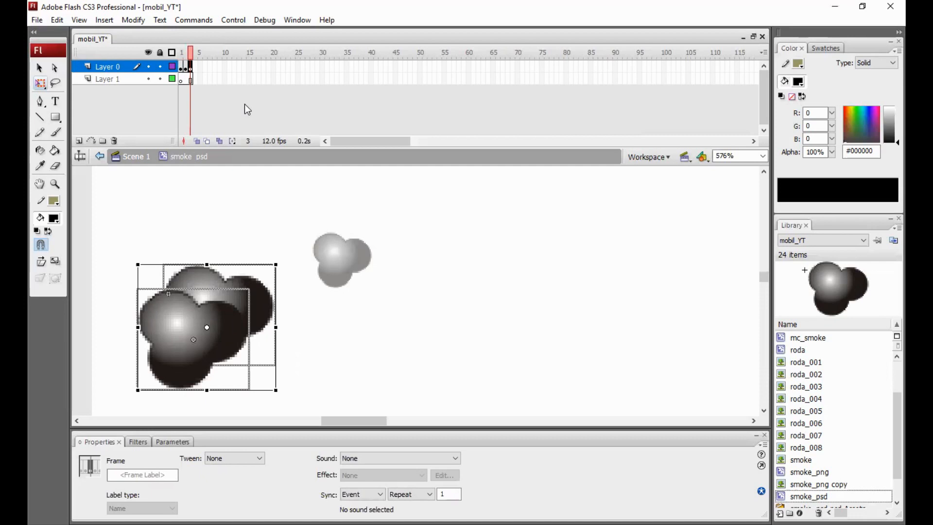
pyautogui.click(201, 269)
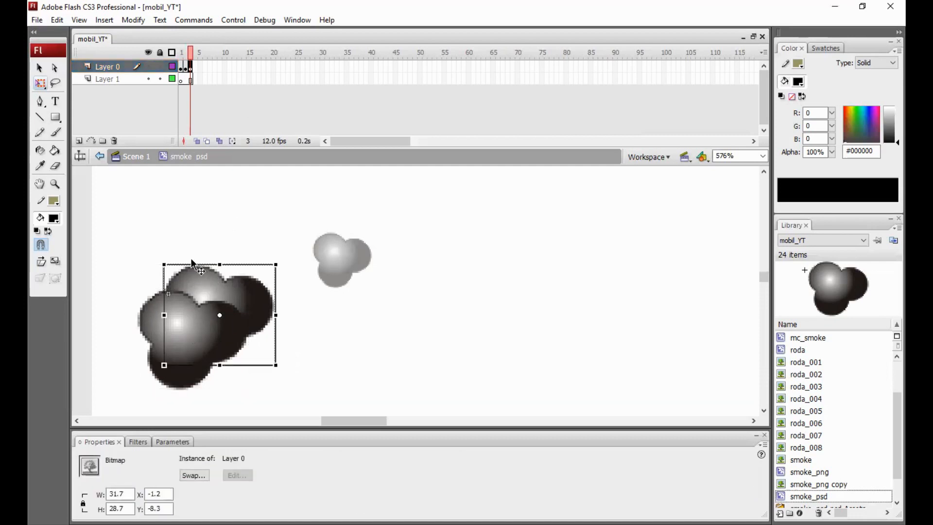
pyautogui.moveTo(191, 263); pyautogui.dragTo(180, 248)
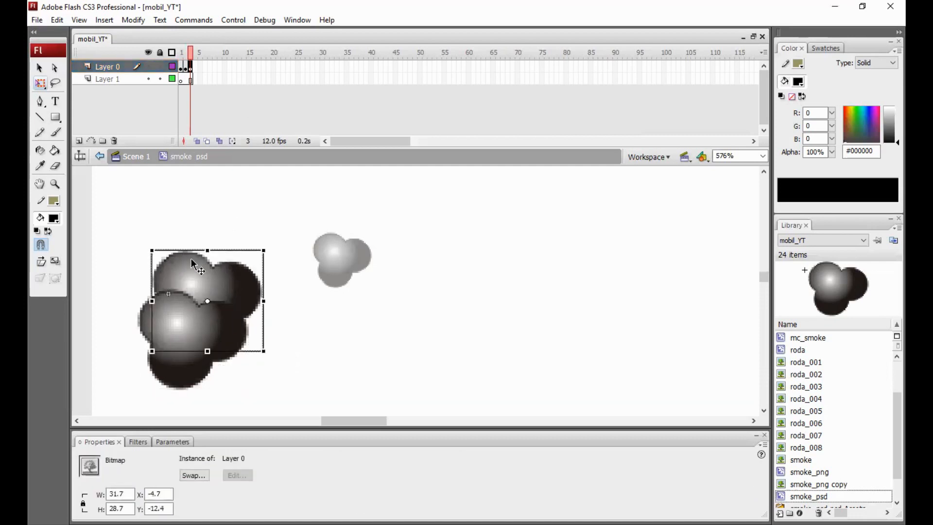
pyautogui.click(183, 326)
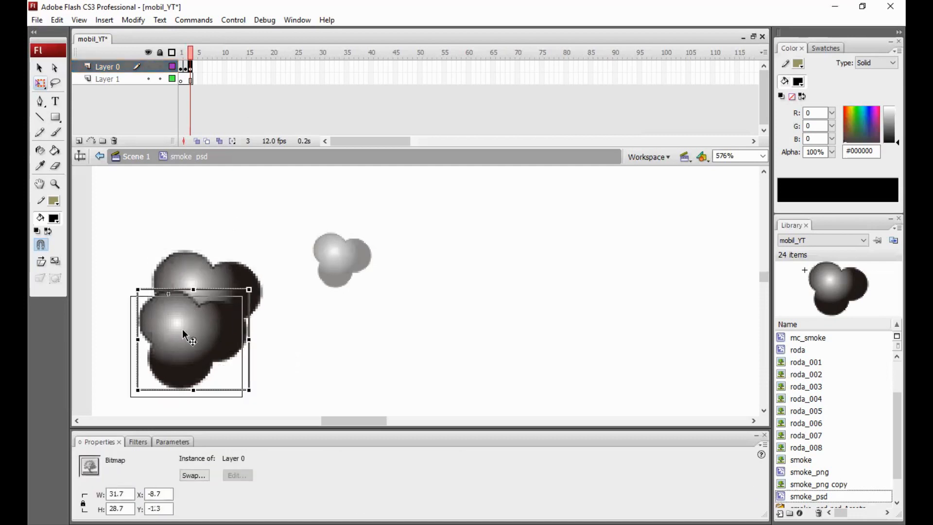
# Step through frames 1 to 3 of the smoke_psd clip and play it to preview the smoke motion.
pyautogui.click(185, 53)
pyautogui.click(180, 57)
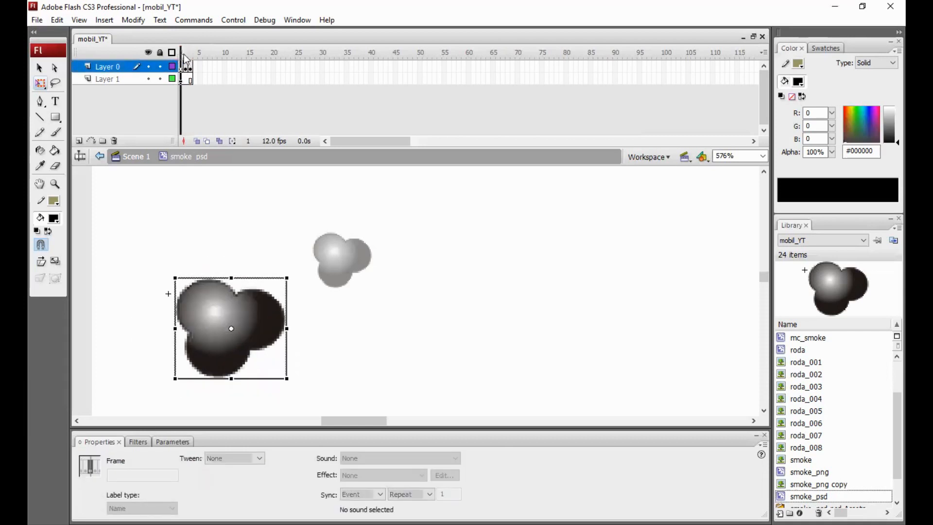
pyautogui.click(186, 57)
pyautogui.click(190, 62)
pyautogui.click(180, 62)
pyautogui.press('Return')
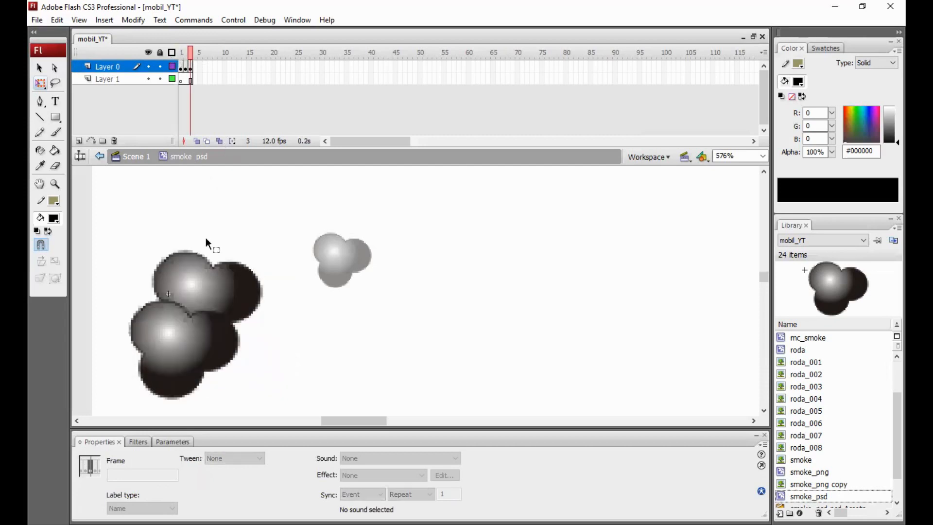
# Return to Scene 1 and zoom out to 144% to view both smoke clips together with the car.
pyautogui.click(139, 159)
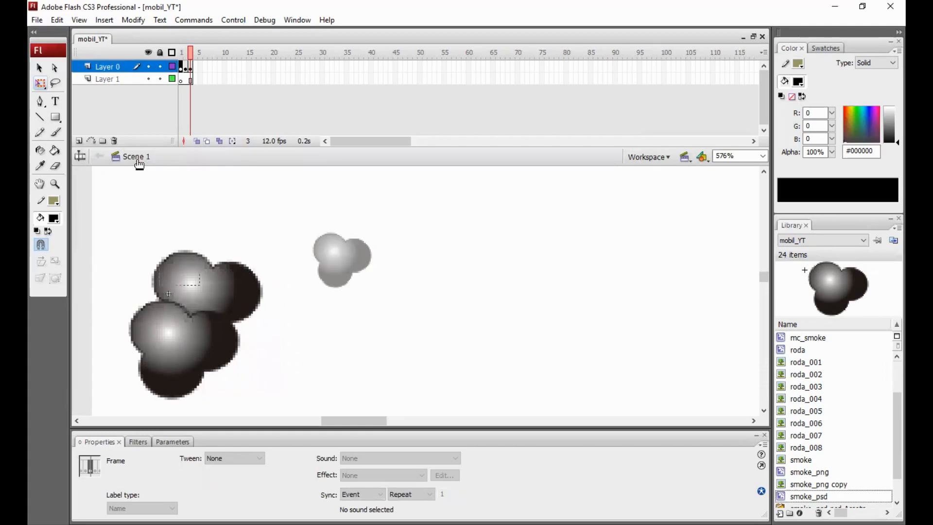
pyautogui.click(273, 227)
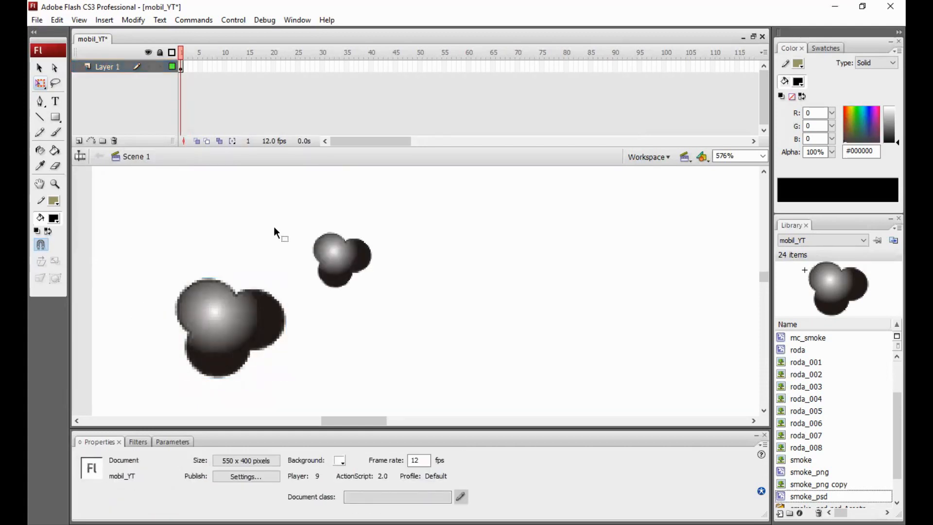
pyautogui.hotkey('ctrl', '-')
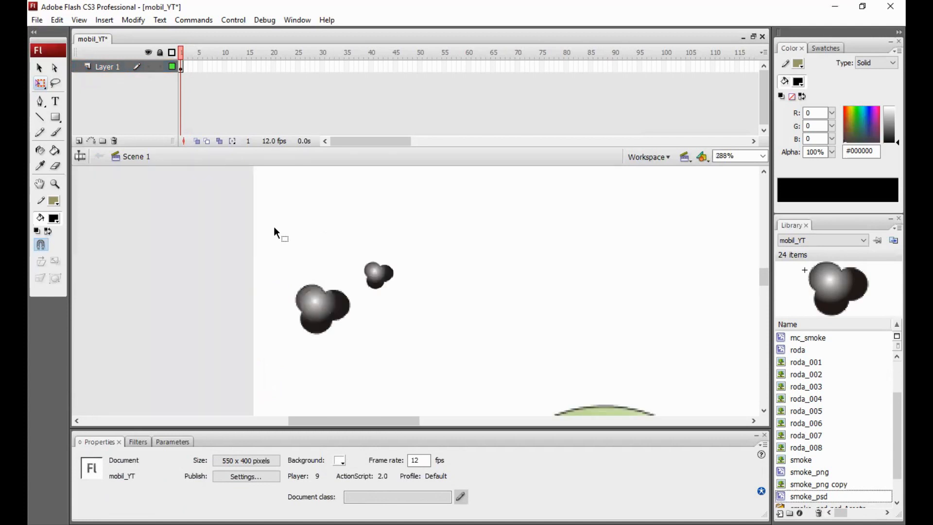
pyautogui.hotkey('ctrl', '-')
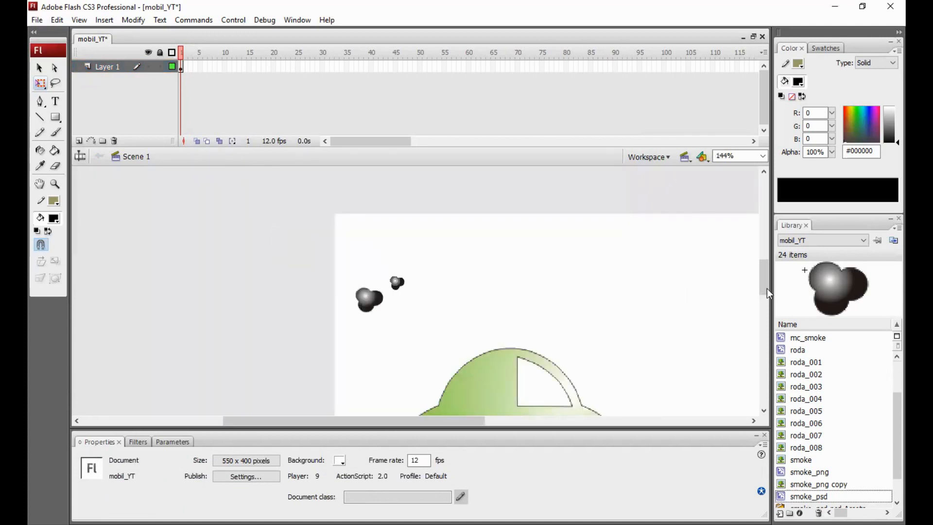
# Test the movie to preview both smoke clips with the car, and close the preview.
pyautogui.scroll(-4, 767, 291)
pyautogui.scroll(1, 577, 279)
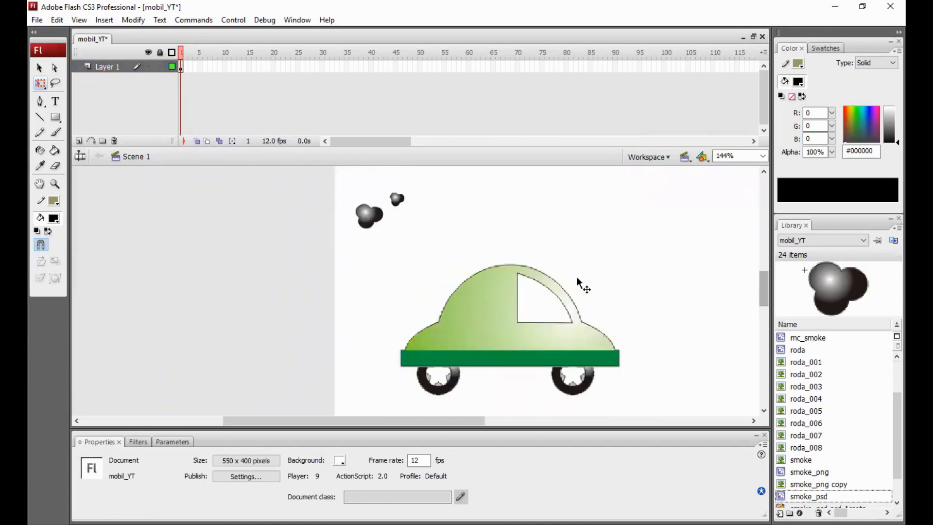
pyautogui.hotkey('ctrl', 'Return')
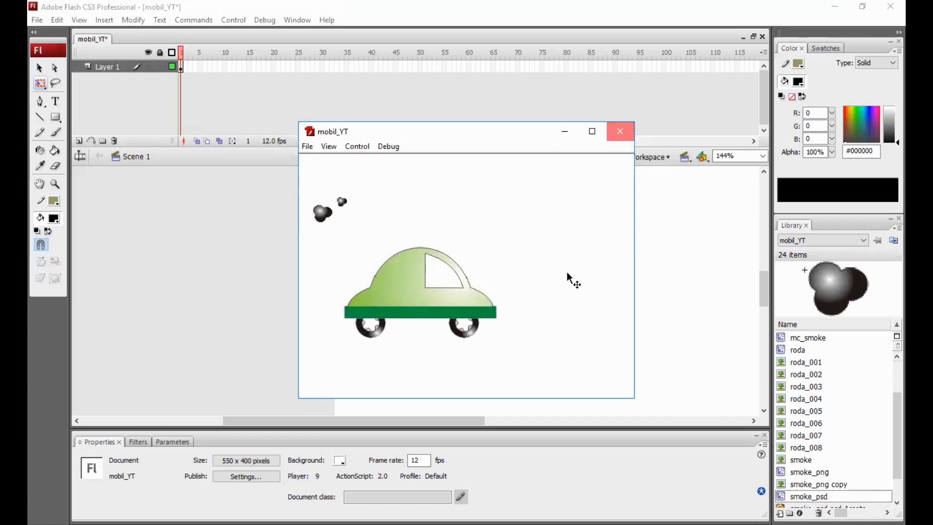
pyautogui.hotkey('ctrl', 'w')
# Move the larger smoke_psd clip to the car's rear bumper at about X 60.9, Y 250.5, and send it to the back.
pyautogui.moveTo(375, 219); pyautogui.dragTo(396, 372)
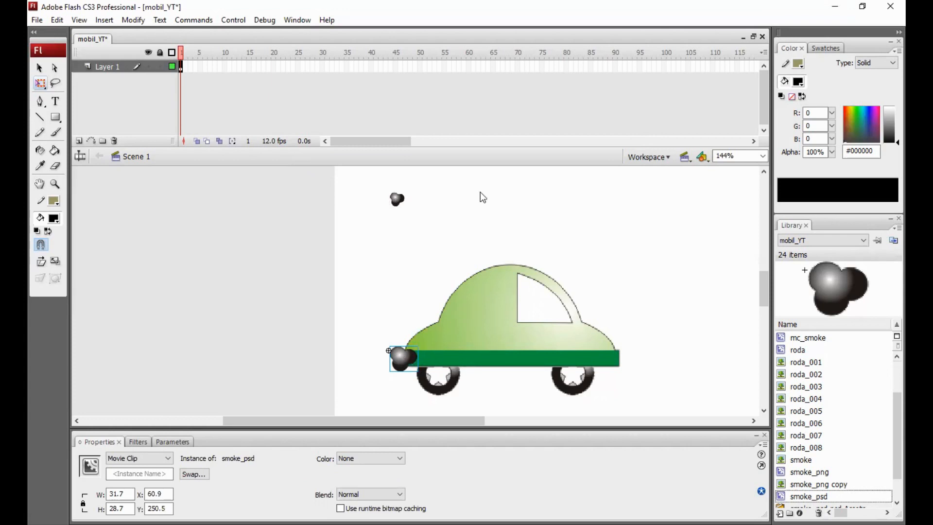
pyautogui.rightClick(583, 163)
pyautogui.moveTo(559, 164)
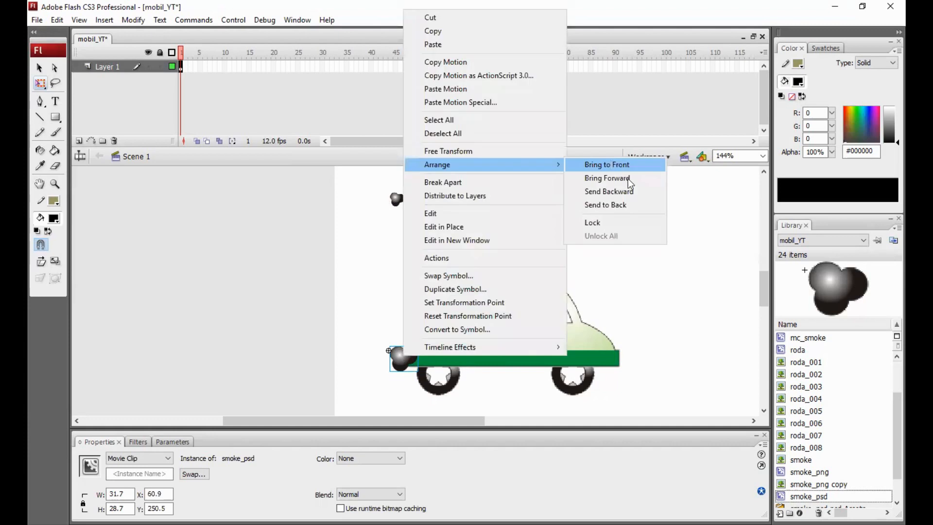
pyautogui.click(629, 205)
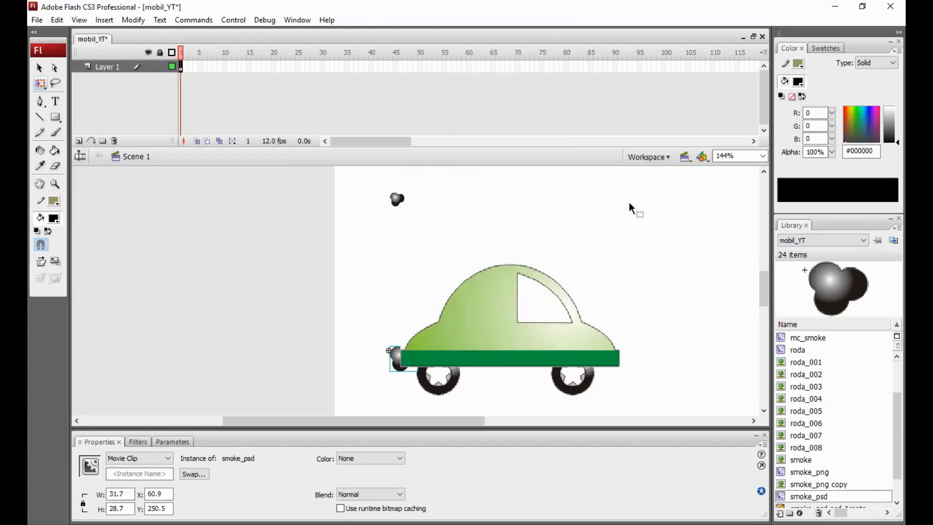
# Deselect the smoke clip, test the movie to check the exhaust smoke behind the car, and close the preview.
pyautogui.click(372, 317)
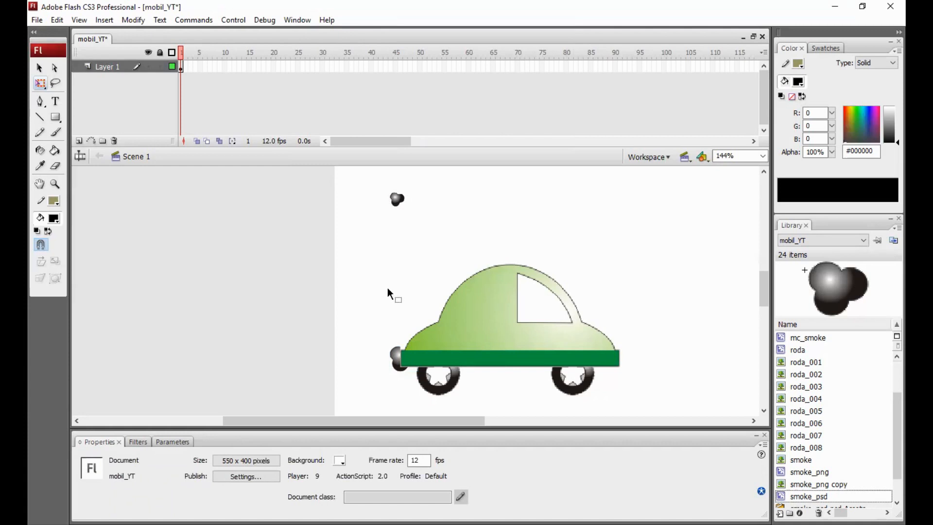
pyautogui.hotkey('ctrl', 'Return')
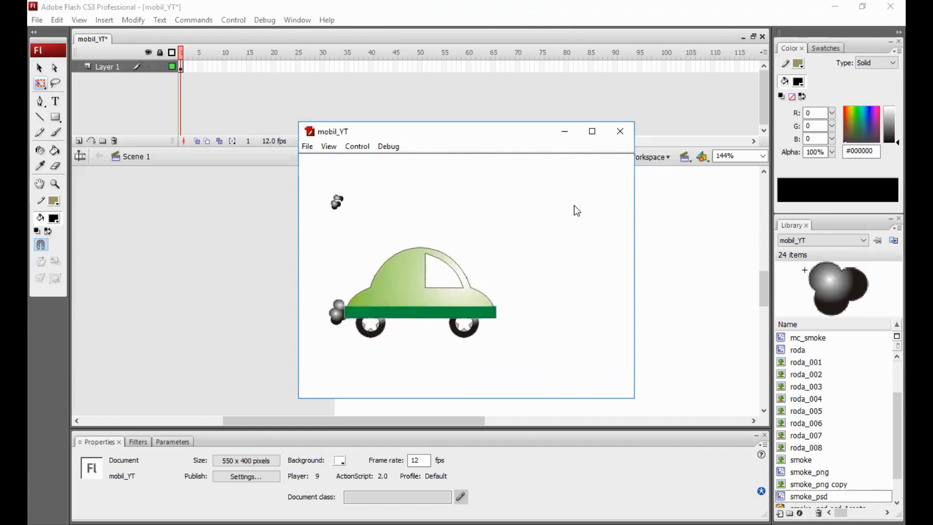
pyautogui.click(619, 130)
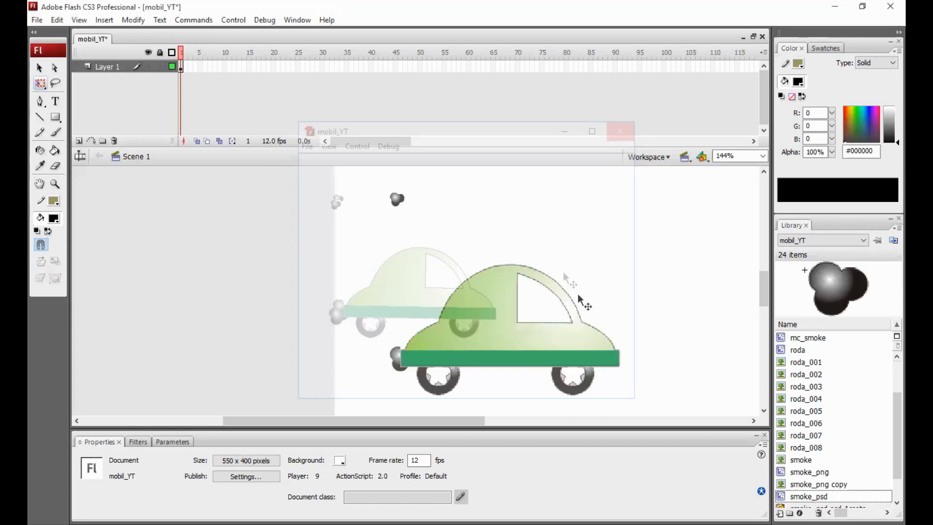